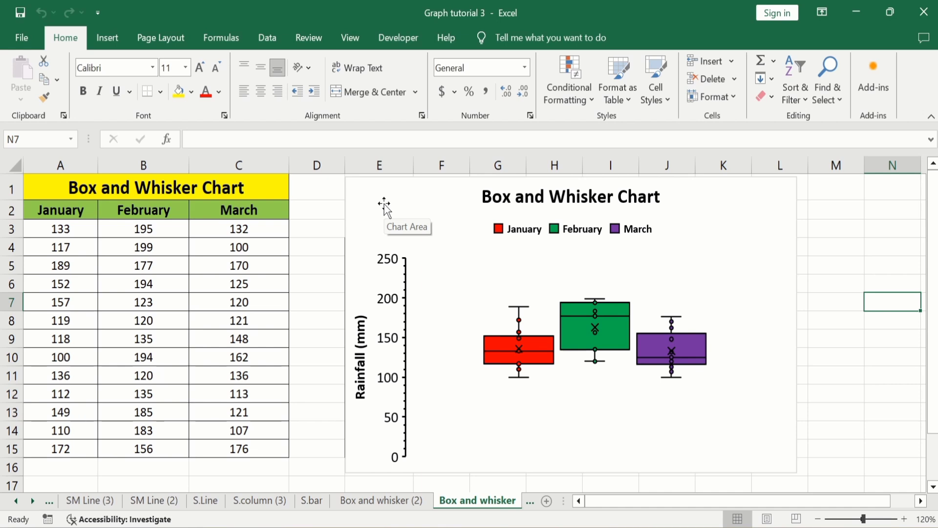
- Move the box and whisker chart beyond column H, clear of the summary statistics table, and inspect its January box and whiskers
{"action": "left_click_drag", "start_coordinate": [372, 196], "coordinate": [614, 193]}
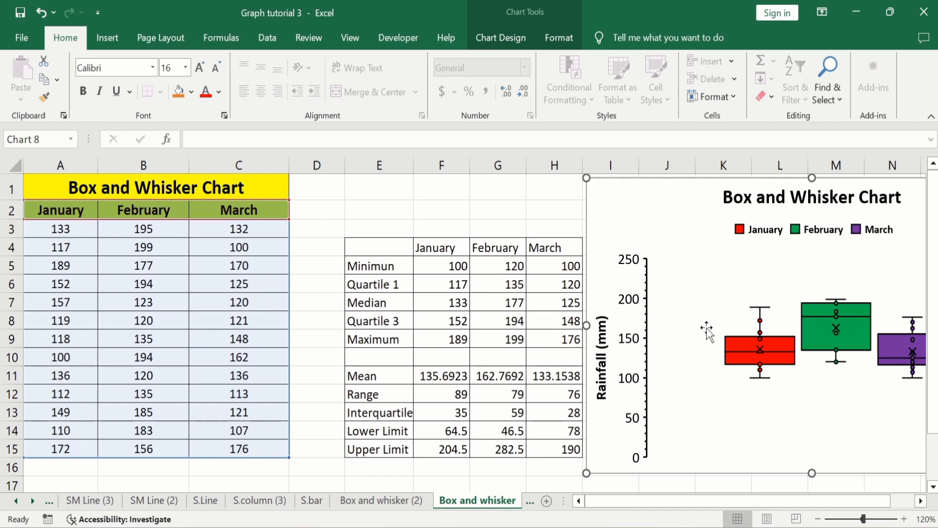
{"action": "left_click", "coordinate": [755, 315]}
{"action": "left_click", "coordinate": [781, 345]}
{"action": "left_click", "coordinate": [771, 384]}
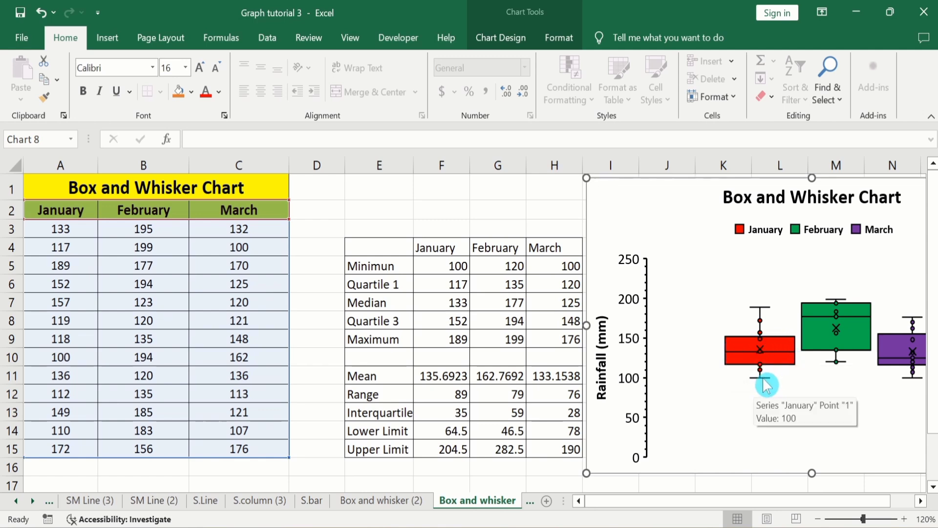
{"action": "left_click", "coordinate": [764, 382]}
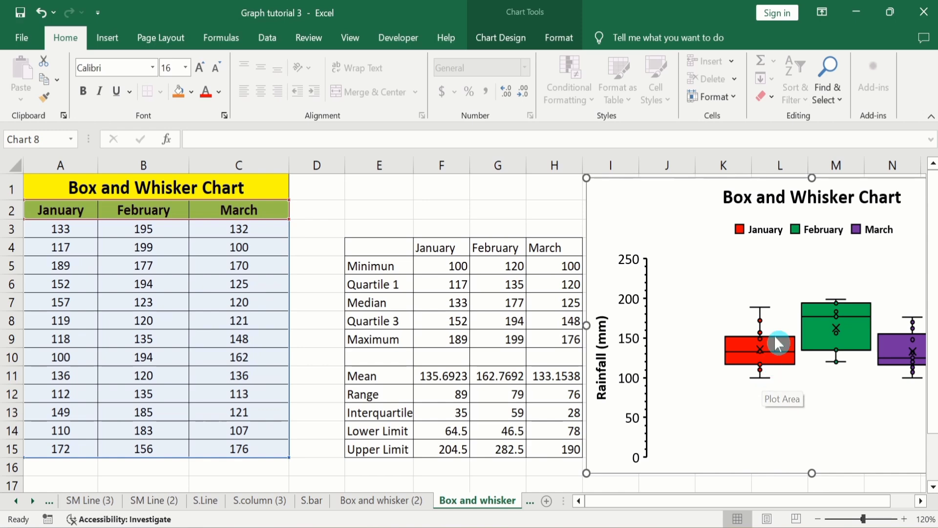
{"action": "left_click", "coordinate": [771, 315]}
{"action": "mouse_move", "coordinate": [762, 314]}
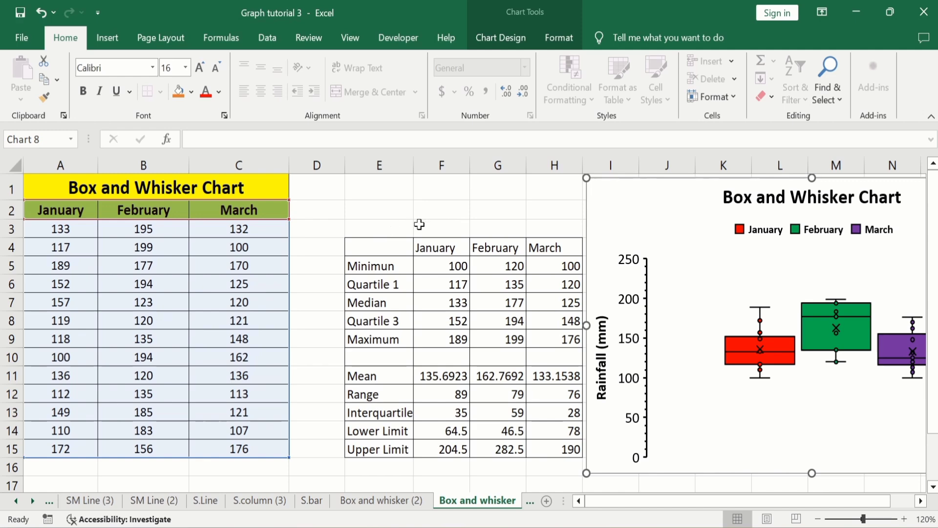
- Calculate January's minimum value in cell E2 with the formula =QUARTILE.INC(A3:A15,0)
{"action": "left_click", "coordinate": [370, 210]}
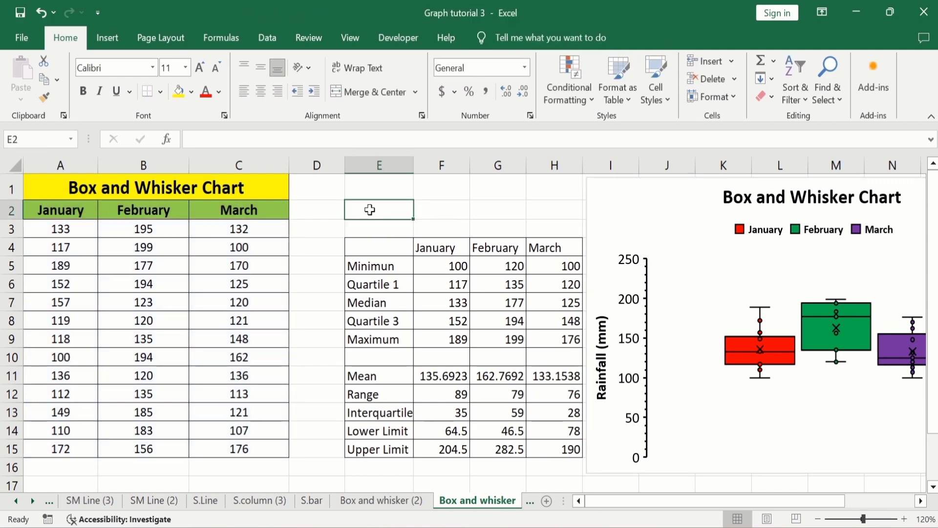
{"action": "type", "text": "="}
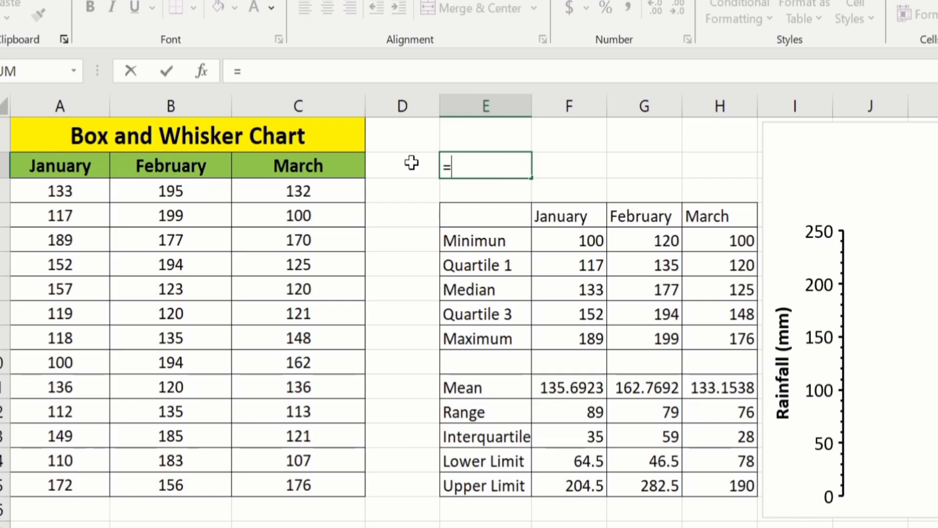
{"action": "type", "text": "quart"}
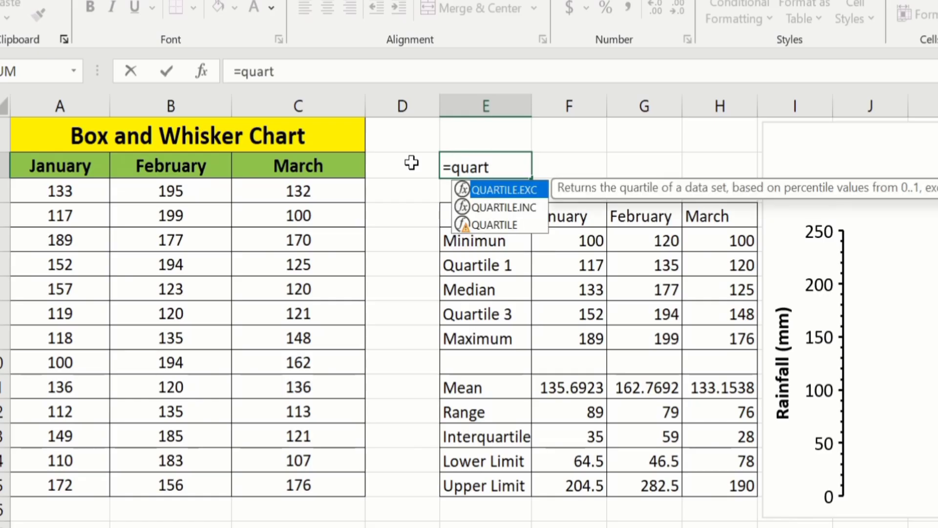
{"action": "double_click", "coordinate": [515, 207]}
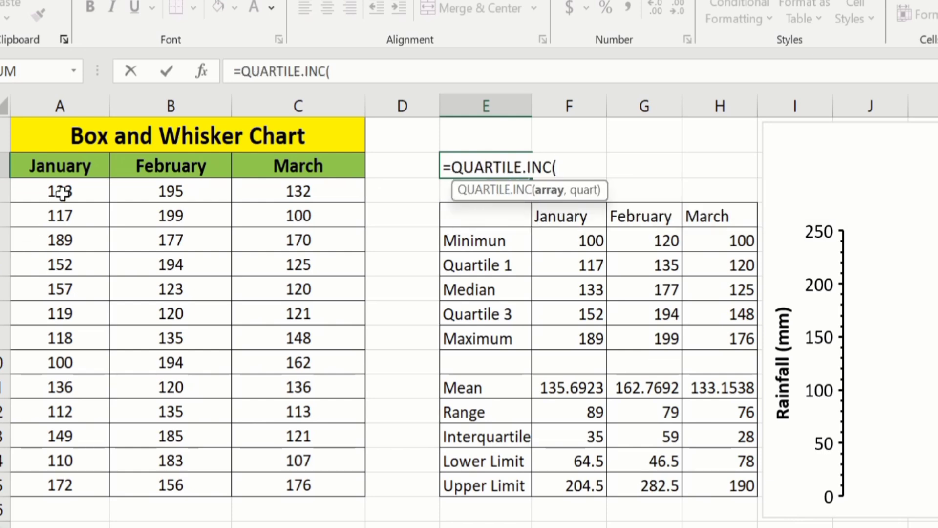
{"action": "left_click_drag", "start_coordinate": [63, 193], "coordinate": [59, 479]}
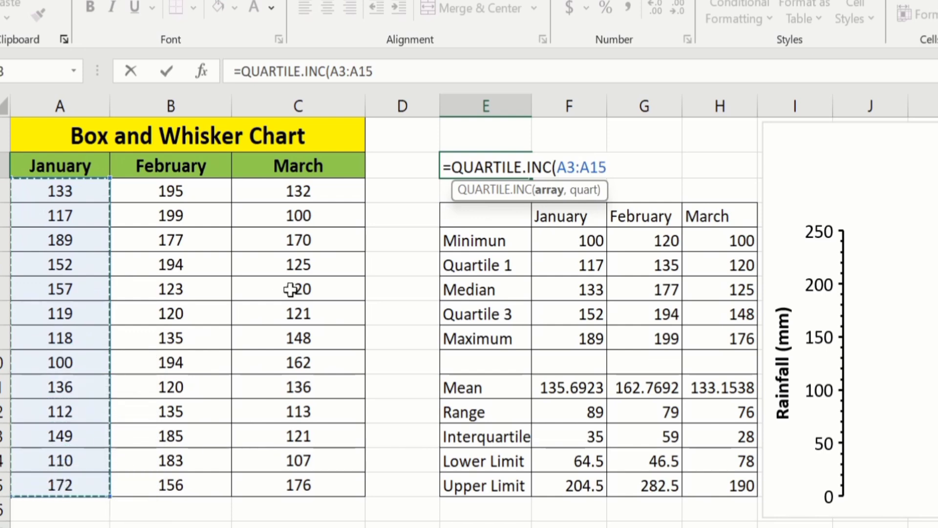
{"action": "type", "text": ","}
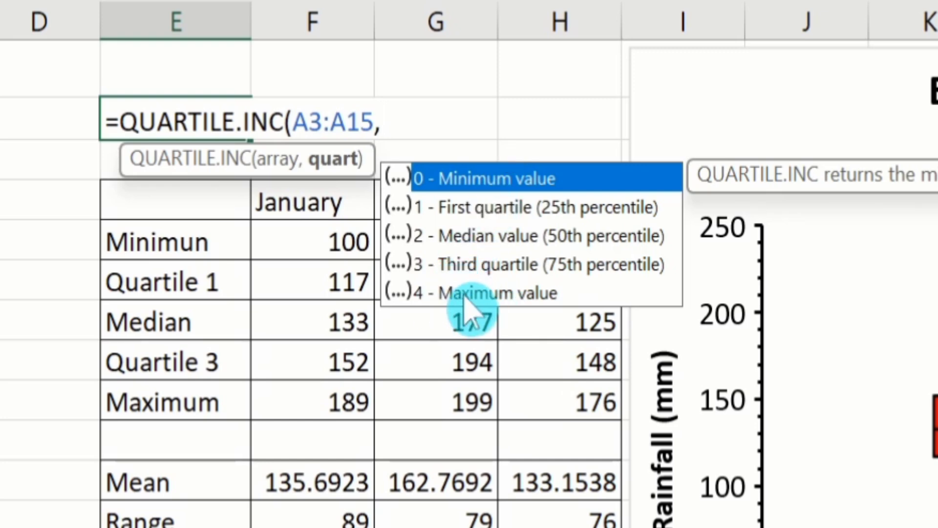
{"action": "double_click", "coordinate": [511, 180]}
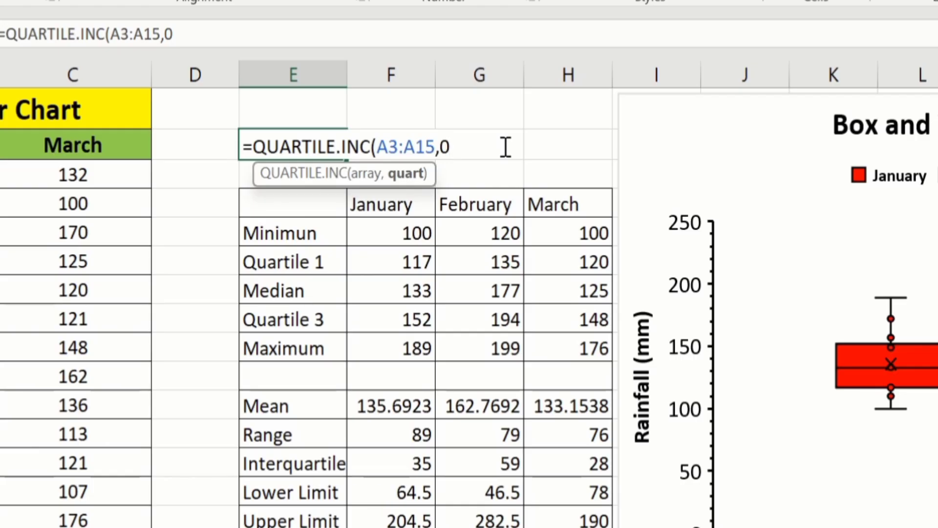
{"action": "type", "text": ")"}
{"action": "key", "text": "Return"}
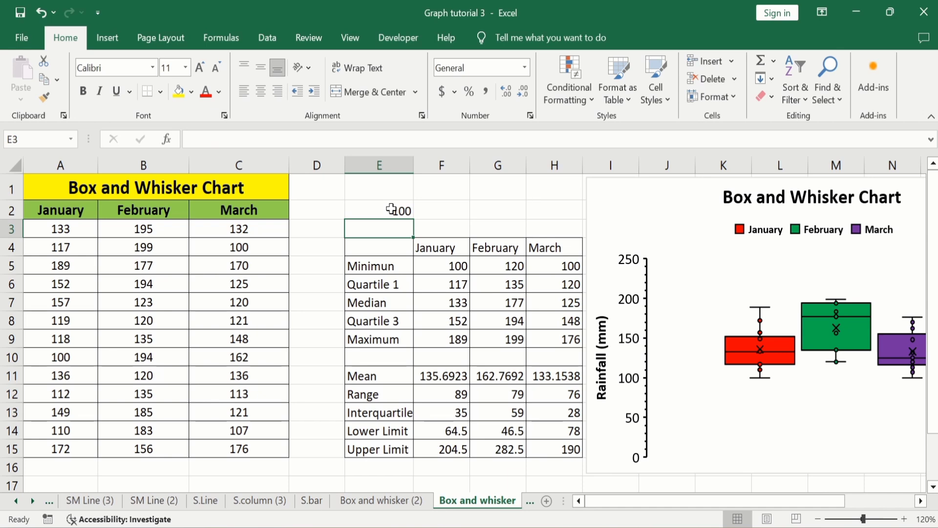
{"action": "left_click", "coordinate": [391, 209]}
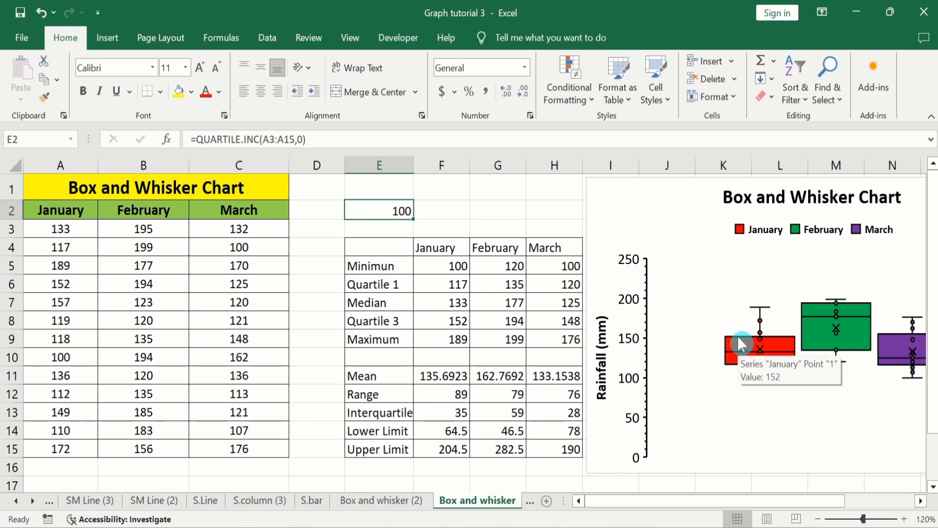
- Calculate January's first quartile in cell F2 with the formula =QUARTILE.INC(A3:A15,1)
{"action": "left_click", "coordinate": [385, 292]}
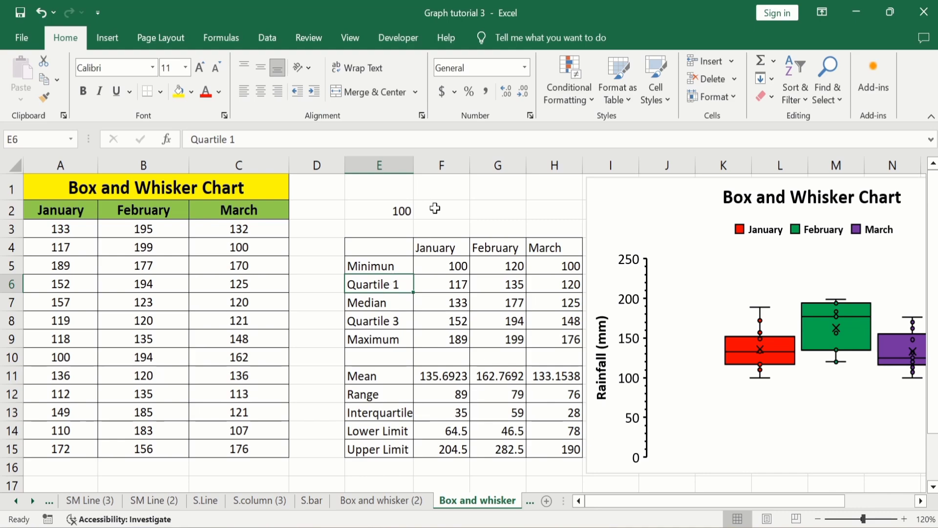
{"action": "left_click", "coordinate": [436, 208]}
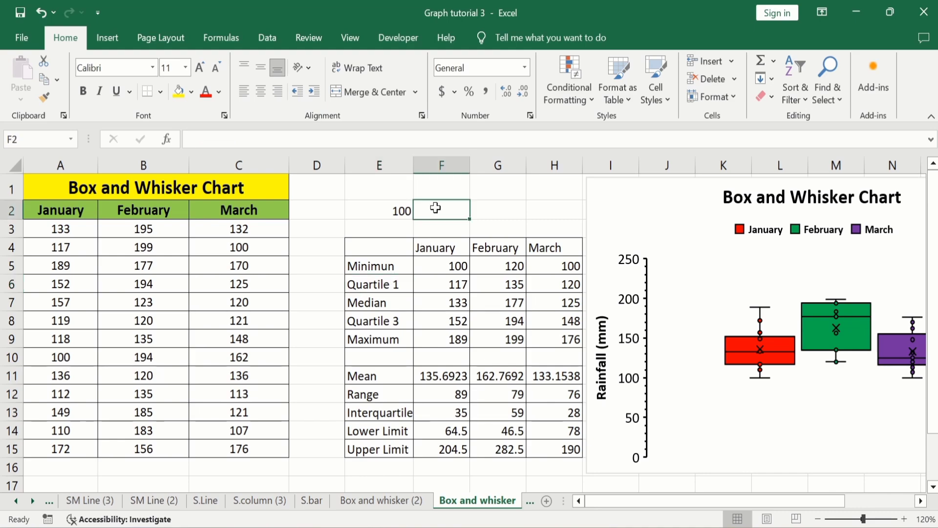
{"action": "type", "text": "="}
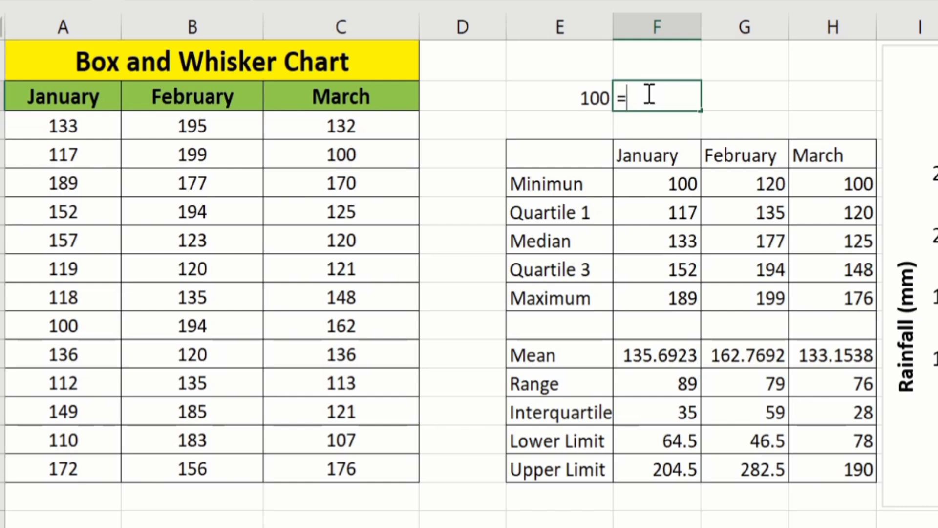
{"action": "type", "text": "qua"}
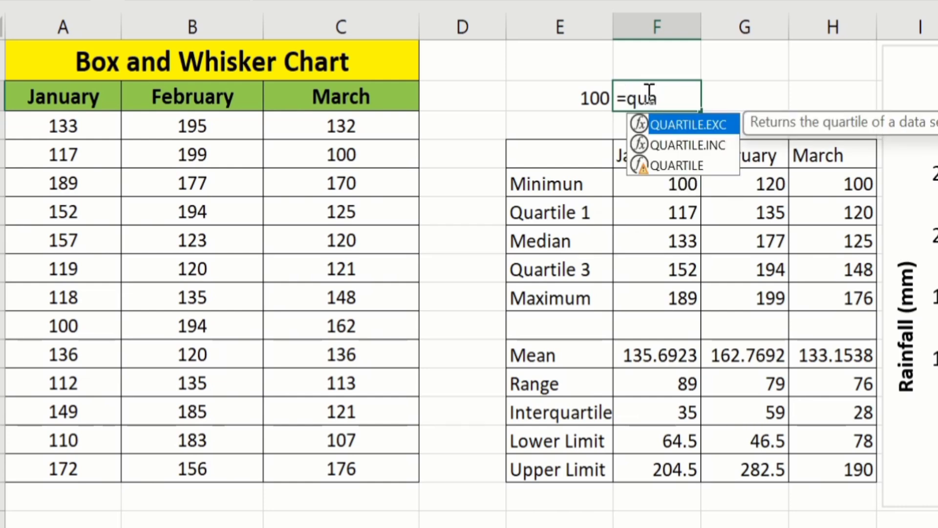
{"action": "double_click", "coordinate": [687, 142]}
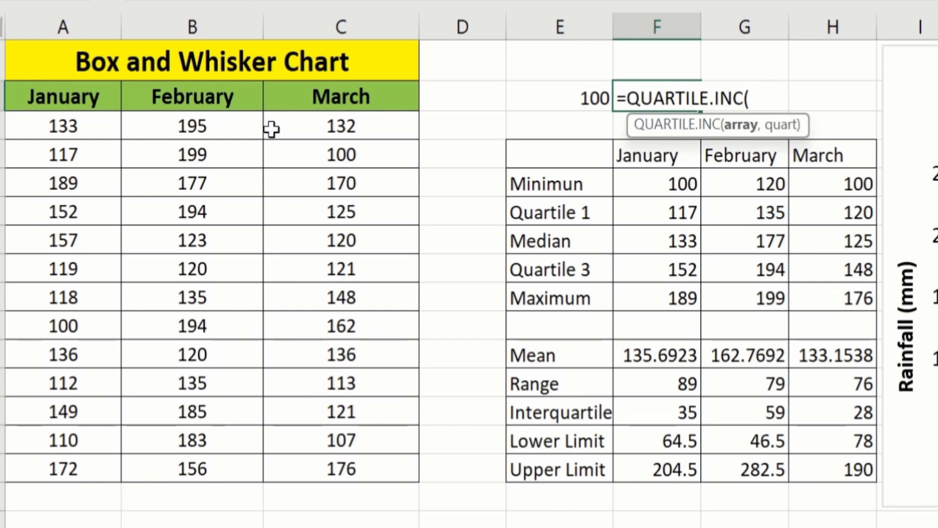
{"action": "left_click", "coordinate": [96, 129]}
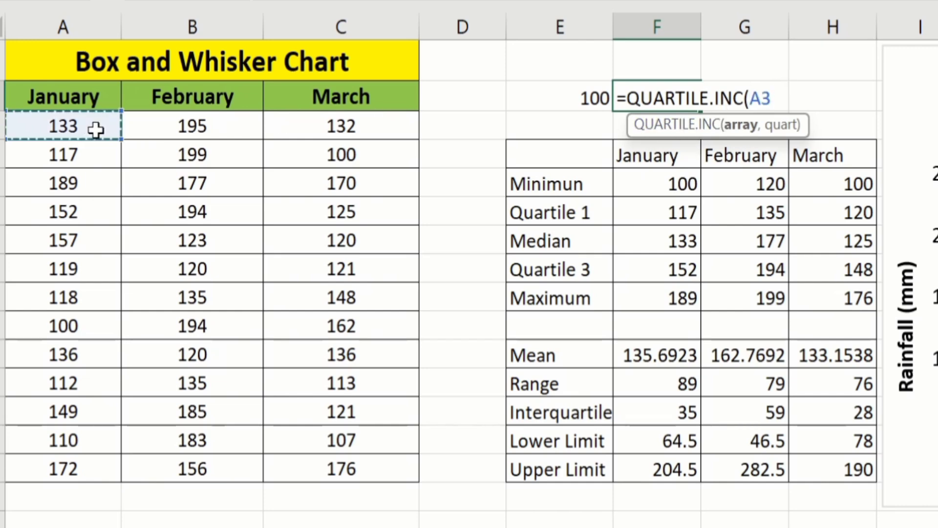
{"action": "left_click_drag", "start_coordinate": [96, 129], "coordinate": [80, 459]}
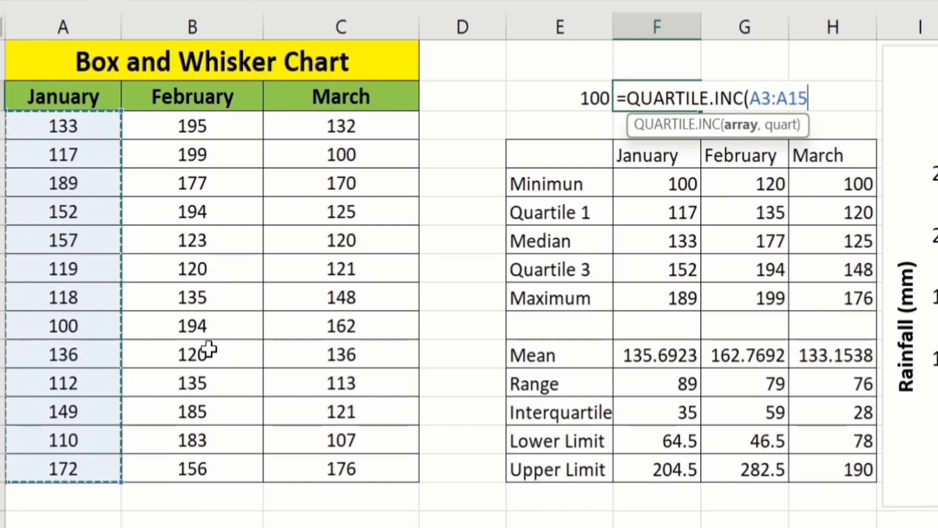
{"action": "type", "text": ","}
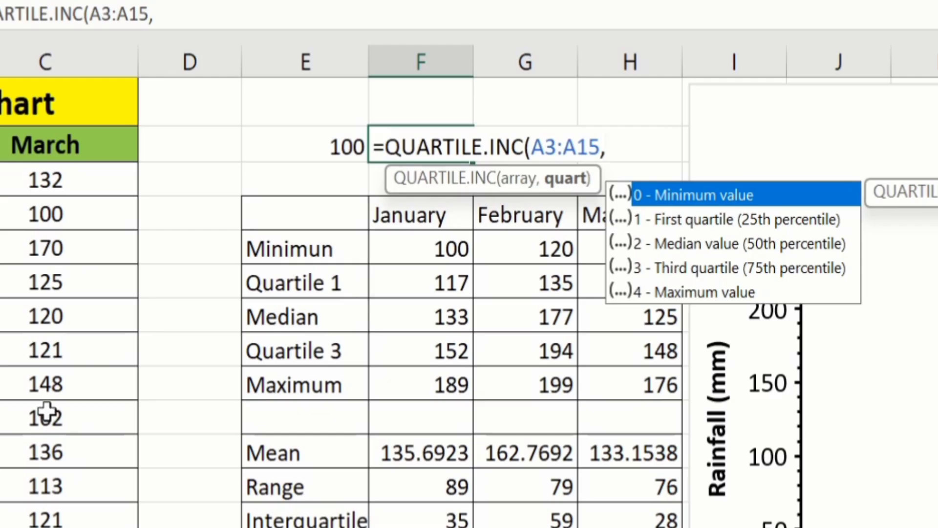
{"action": "double_click", "coordinate": [698, 220]}
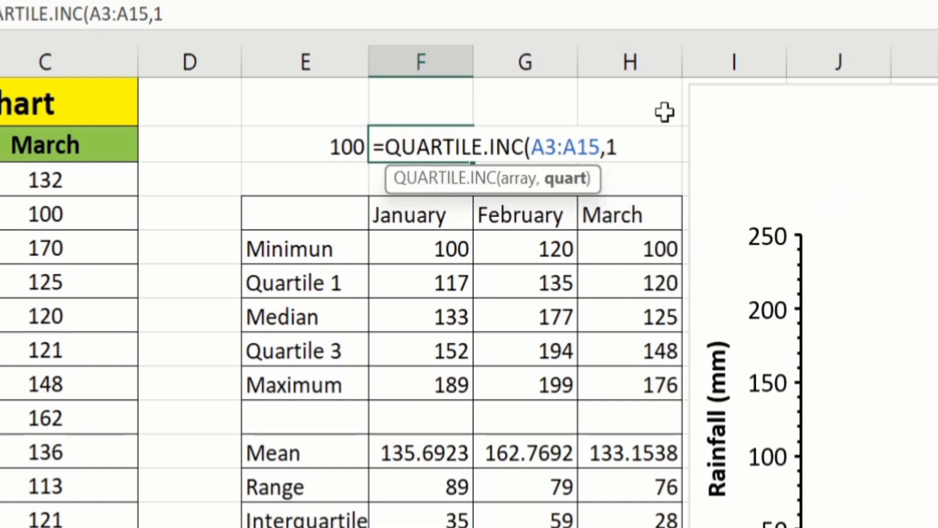
{"action": "type", "text": ")"}
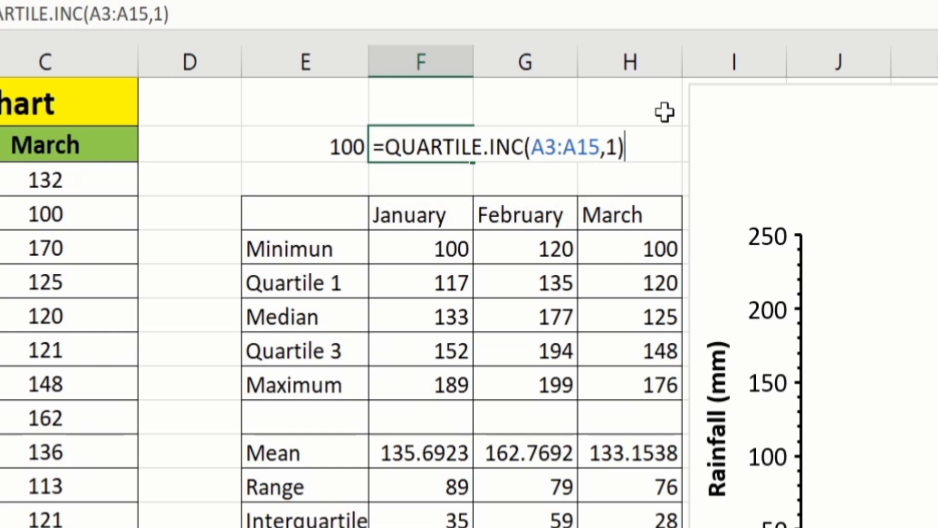
{"action": "key", "text": "Return"}
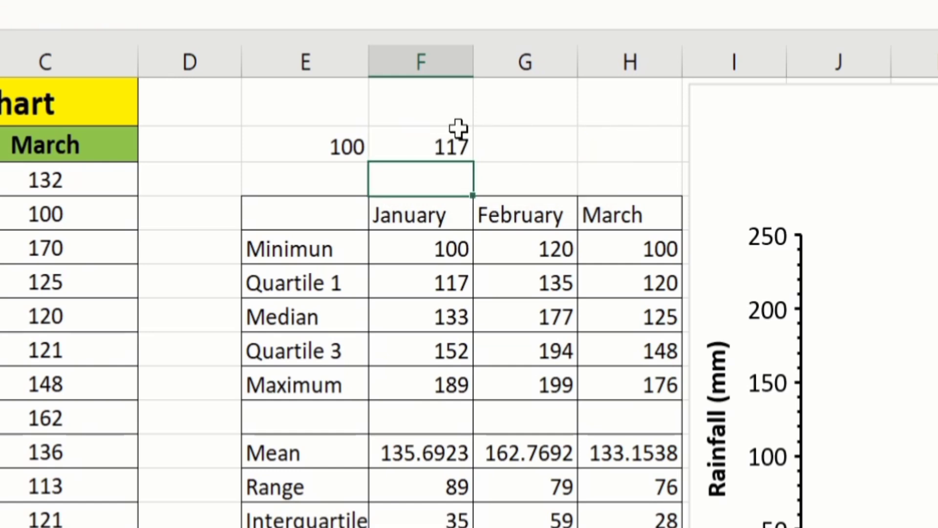
{"action": "left_click", "coordinate": [423, 149]}
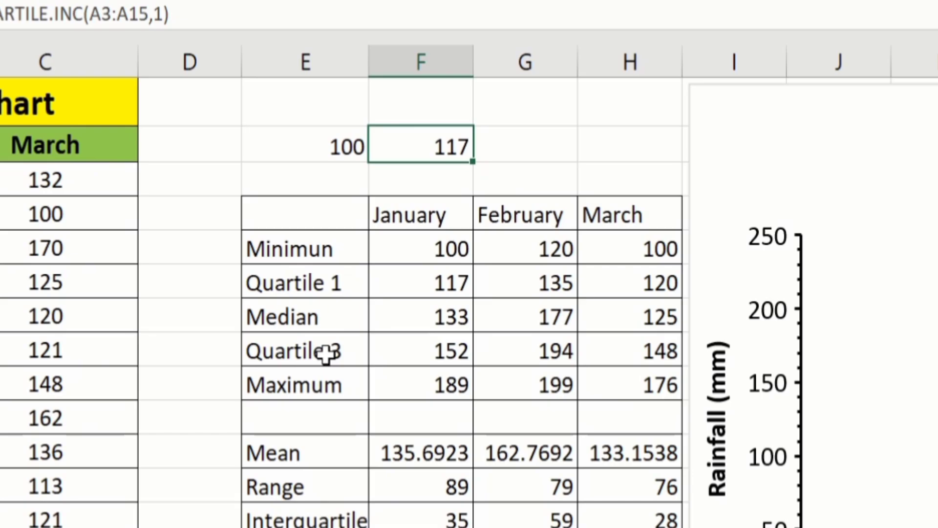
{"action": "key", "text": "Right"}
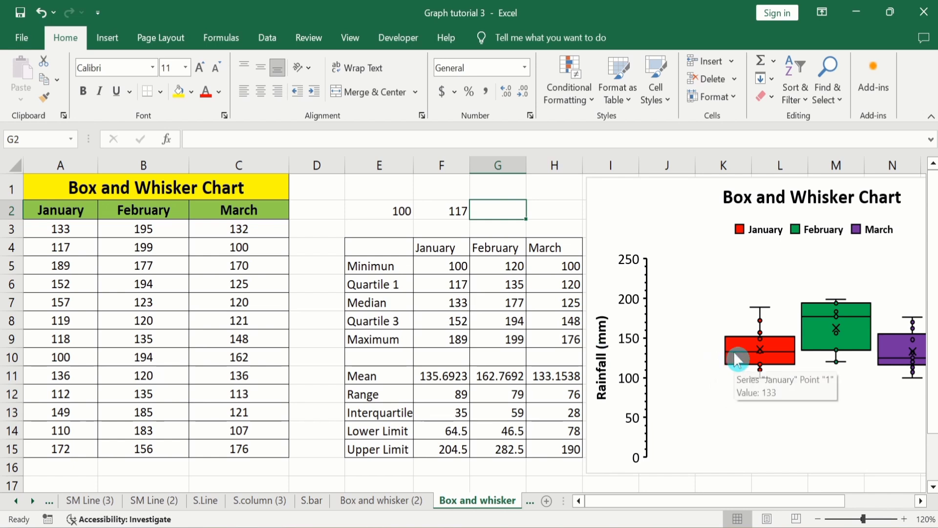
{"action": "mouse_move", "coordinate": [737, 358]}
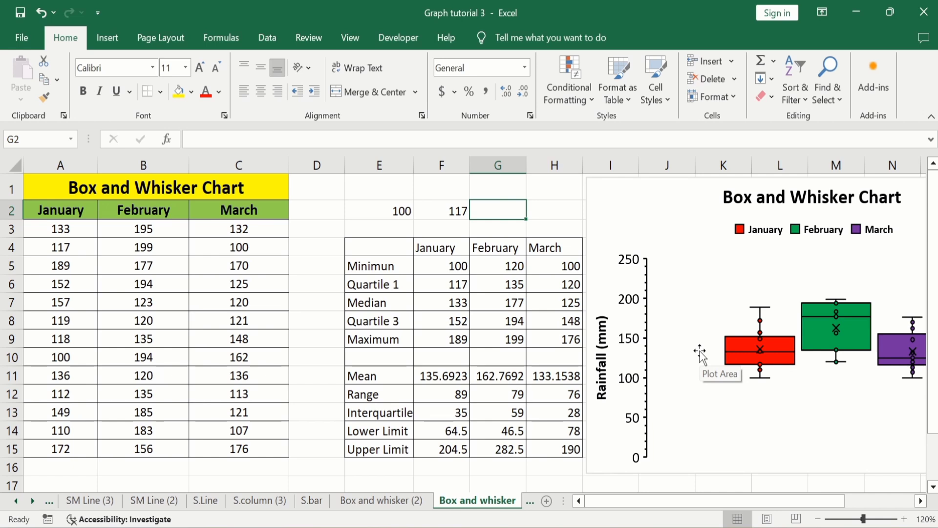
{"action": "left_click", "coordinate": [745, 337]}
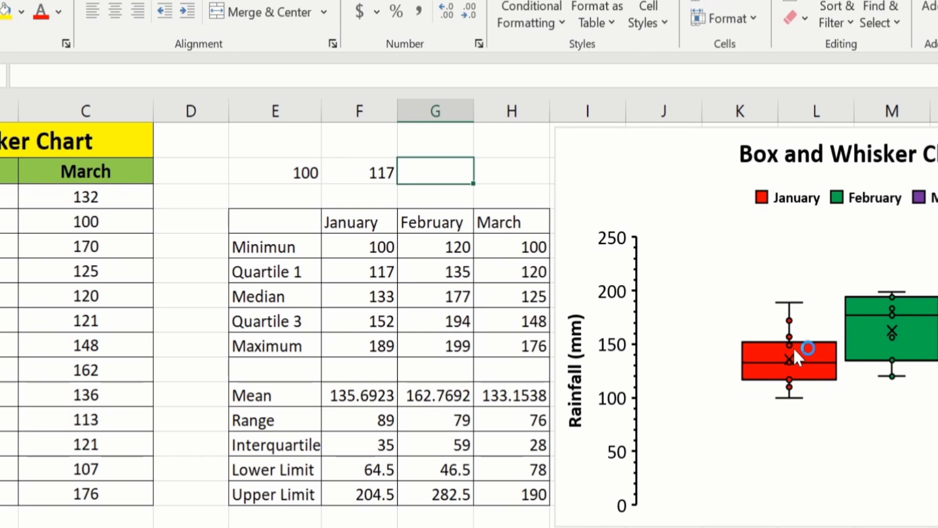
{"action": "left_click", "coordinate": [792, 346]}
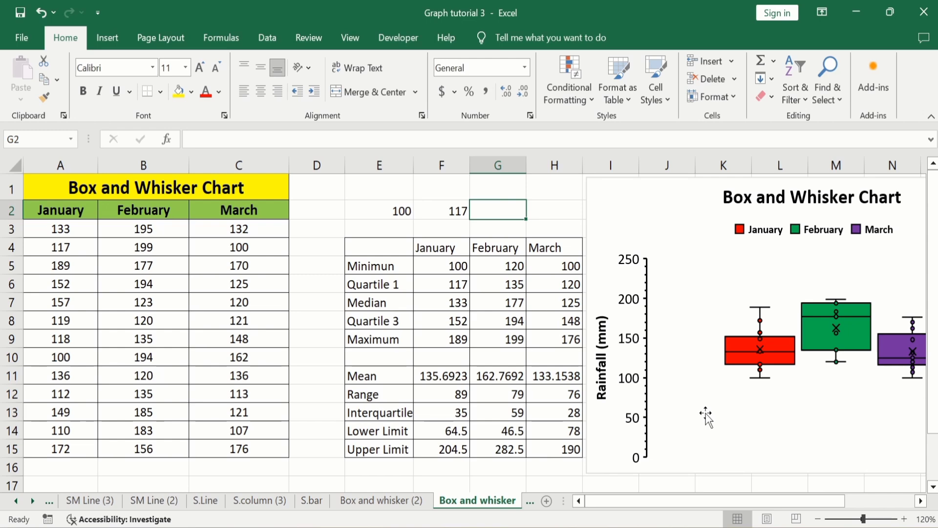
- On the Box and whisker (2) sheet, insert a Box and Whisker chart from the January to March data in A2:C15
{"action": "left_click", "coordinate": [375, 503]}
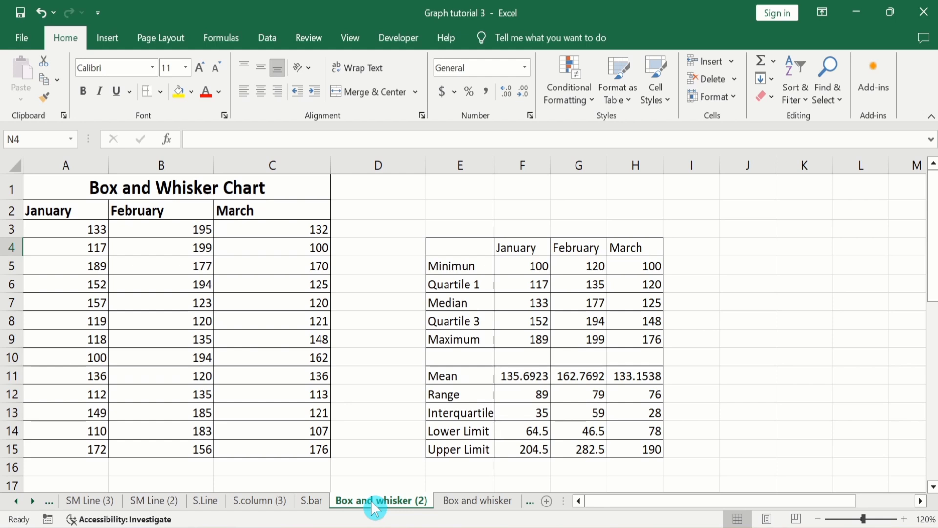
{"action": "left_click", "coordinate": [377, 320]}
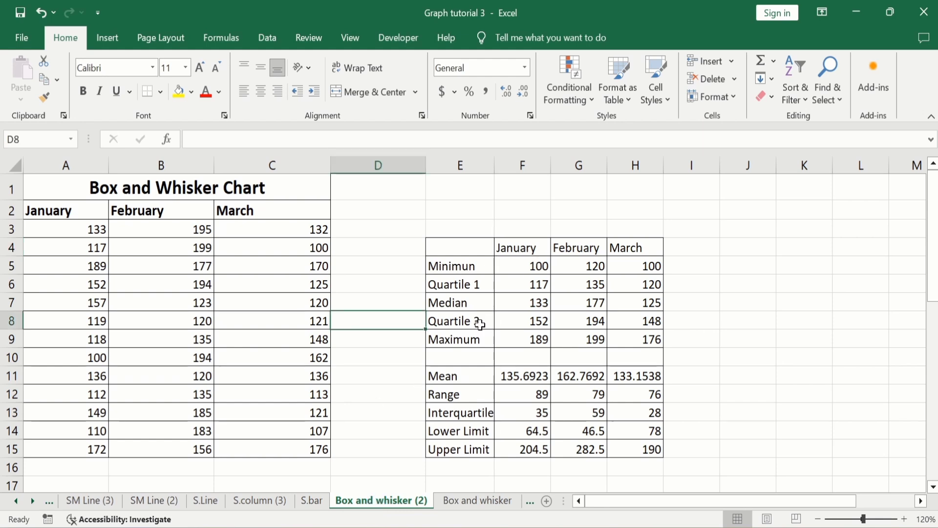
{"action": "left_click", "coordinate": [295, 447]}
{"action": "left_click_drag", "start_coordinate": [295, 447], "coordinate": [86, 214]}
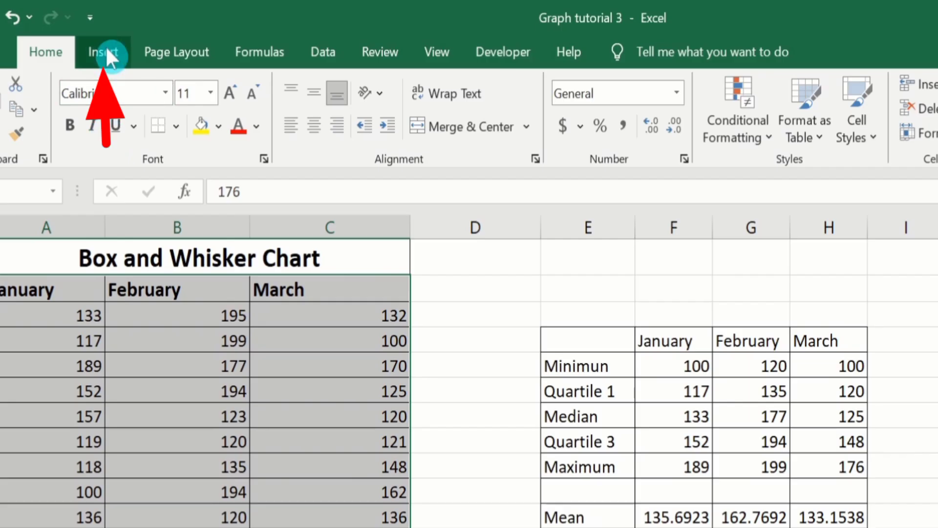
{"action": "left_click", "coordinate": [107, 49]}
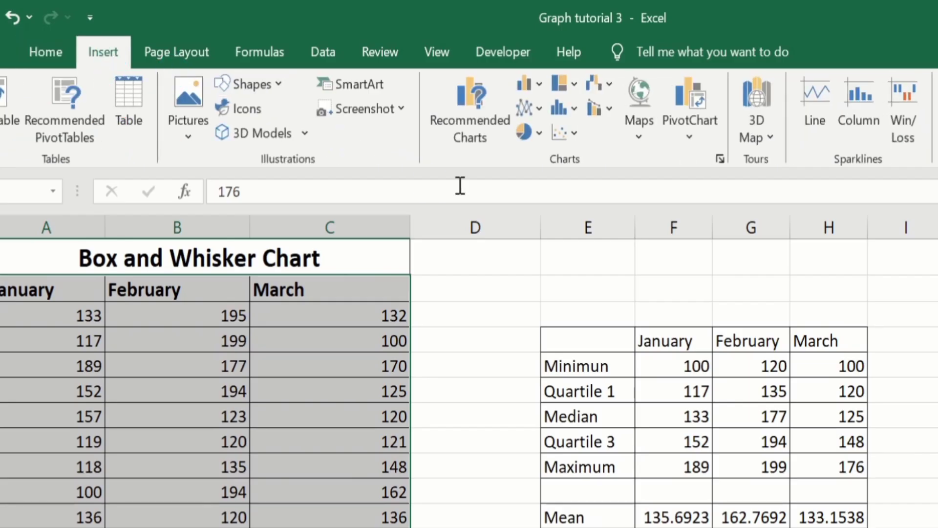
{"action": "left_click", "coordinate": [573, 103]}
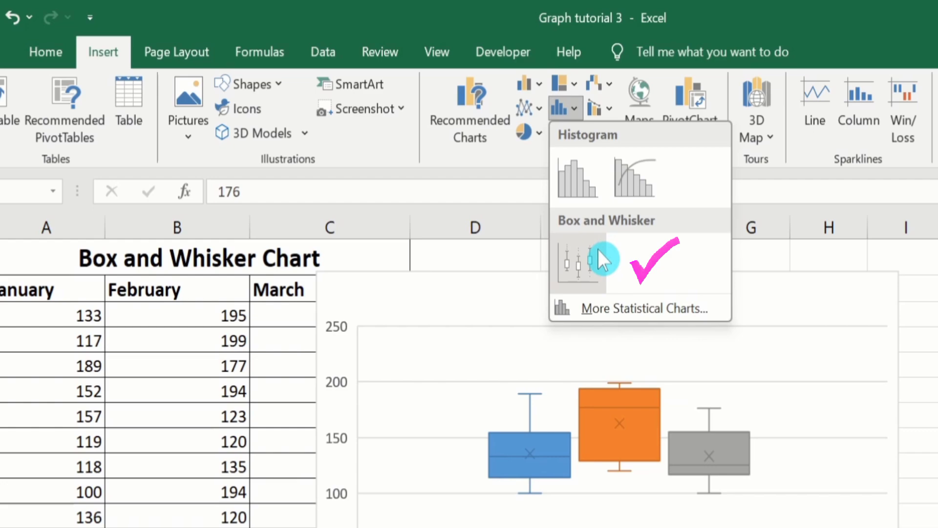
{"action": "left_click", "coordinate": [598, 249]}
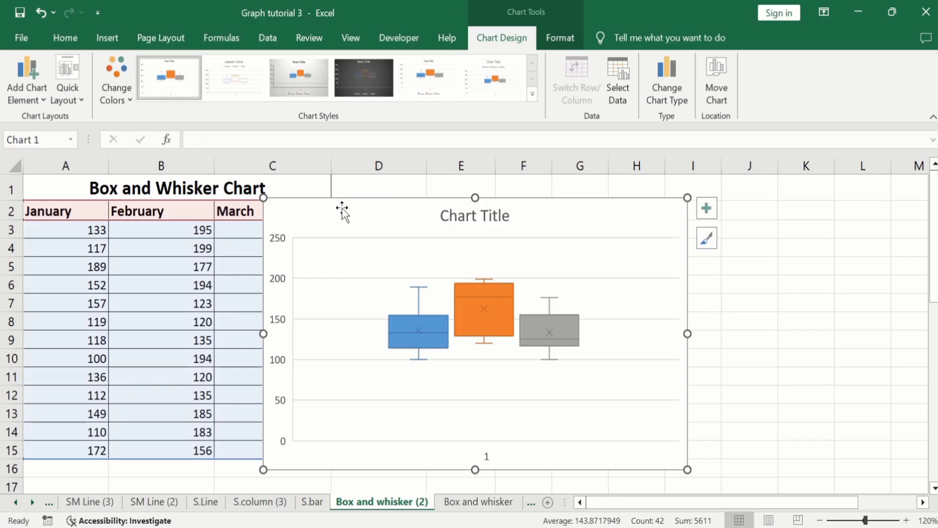
- Move the box and whisker chart off the rainfall data so it starts in column E beside the table
{"action": "left_click_drag", "start_coordinate": [415, 285], "coordinate": [508, 288]}
{"action": "left_click_drag", "start_coordinate": [402, 211], "coordinate": [523, 201]}
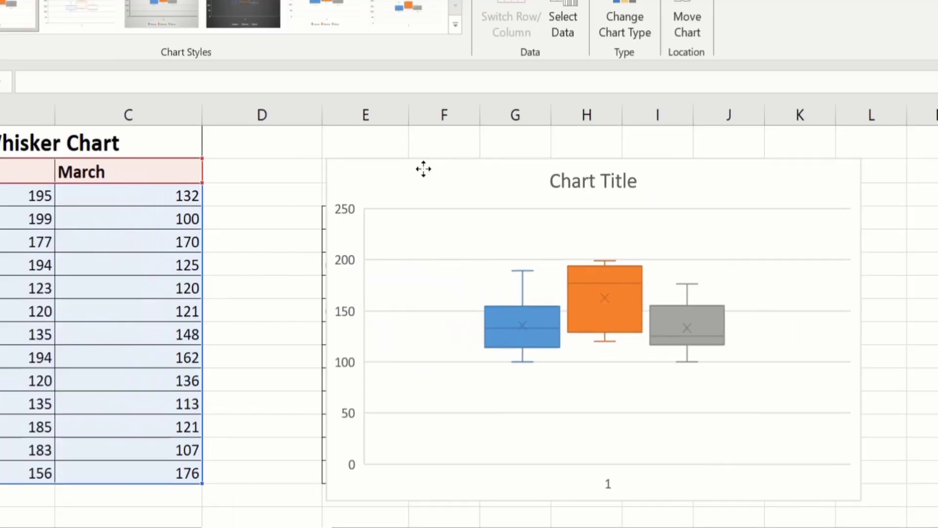
{"action": "left_click_drag", "start_coordinate": [443, 158], "coordinate": [444, 160]}
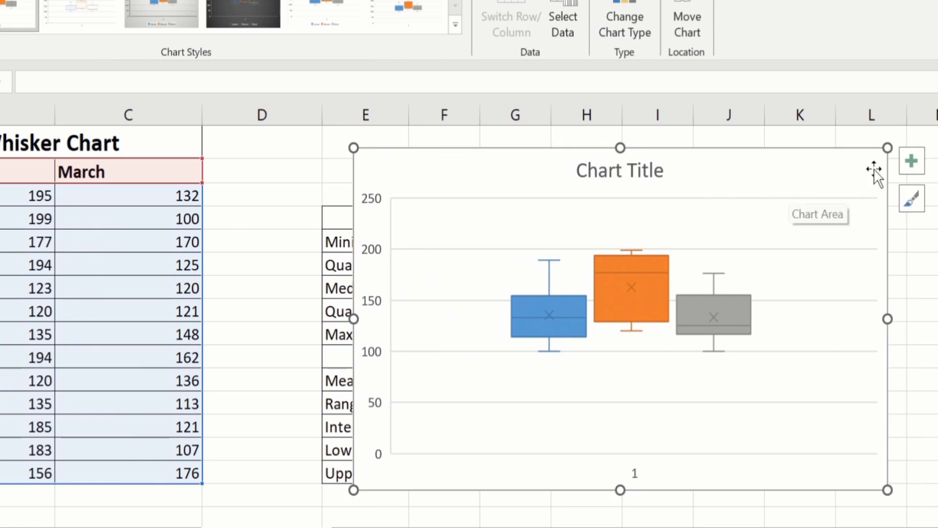
- Add axis titles and a legend to the box and whisker chart and remove its gridlines
{"action": "left_click", "coordinate": [912, 161]}
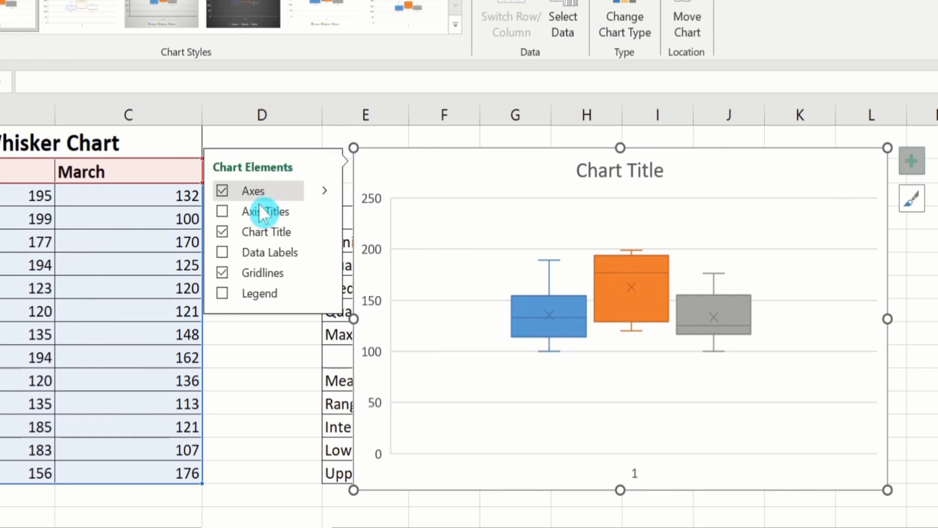
{"action": "left_click", "coordinate": [224, 209]}
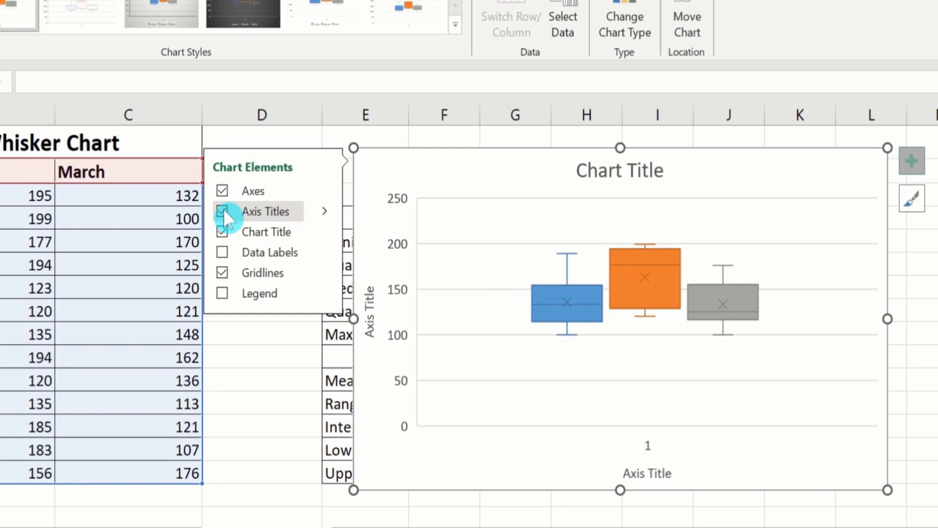
{"action": "left_click", "coordinate": [221, 291]}
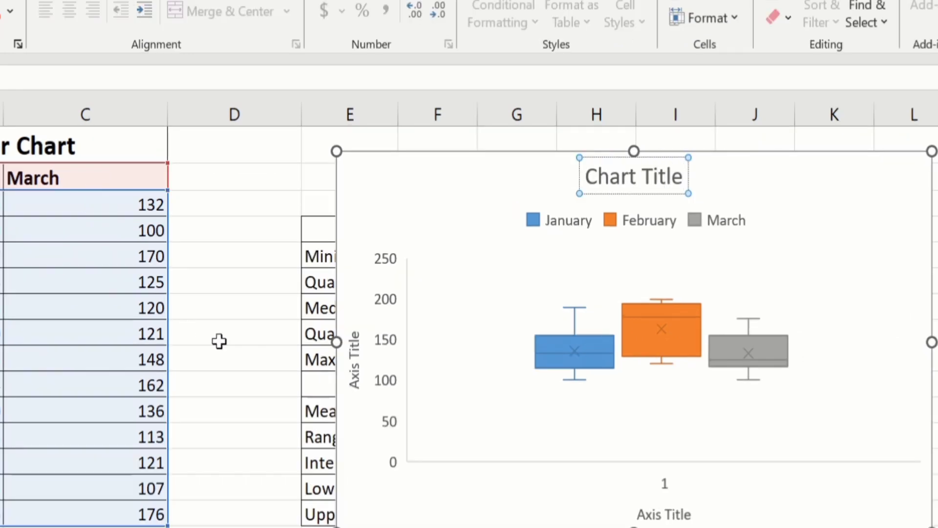
{"action": "left_click", "coordinate": [230, 342]}
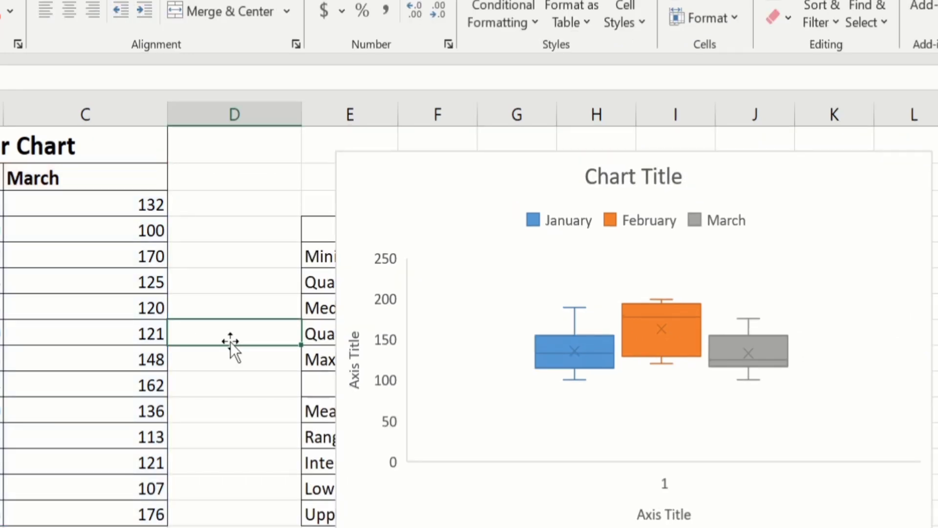
- Replace the chart title text with "Box and Whisker Chart"
{"action": "left_click", "coordinate": [615, 179]}
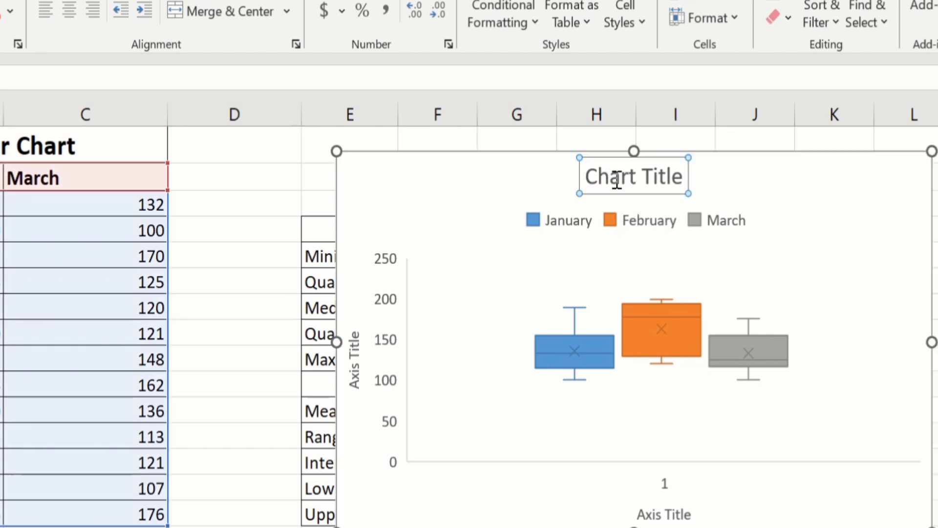
{"action": "left_click", "coordinate": [680, 174]}
{"action": "key", "text": "BackSpace"}
{"action": "key", "text": "BackSpace"}
{"action": "key", "text": "BackSpace"}
{"action": "key", "text": "BackSpace"}
{"action": "key", "text": "BackSpace"}
{"action": "key", "text": "BackSpace"}
{"action": "key", "text": "BackSpace"}
{"action": "key", "text": "BackSpace"}
{"action": "key", "text": "BackSpace"}
{"action": "key", "text": "BackSpace"}
{"action": "key", "text": "BackSpace"}
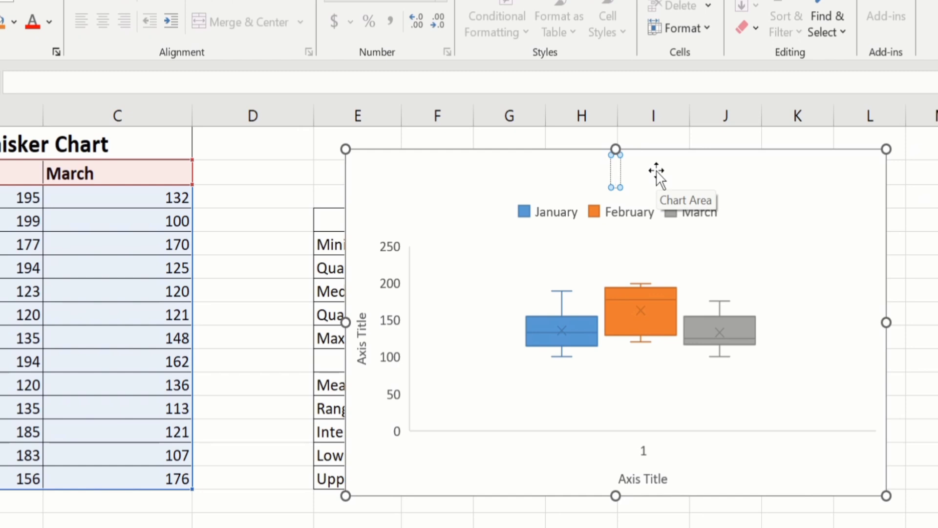
{"action": "type", "text": "Box and Whisker"}
{"action": "type", "text": " Chart"}
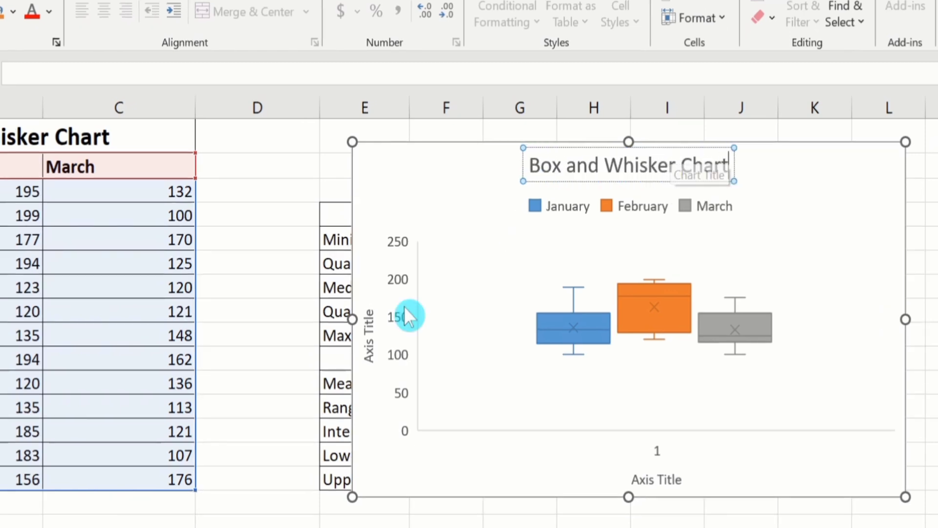
- Replace the vertical axis title text with "Rainfall"
{"action": "left_click", "coordinate": [366, 323]}
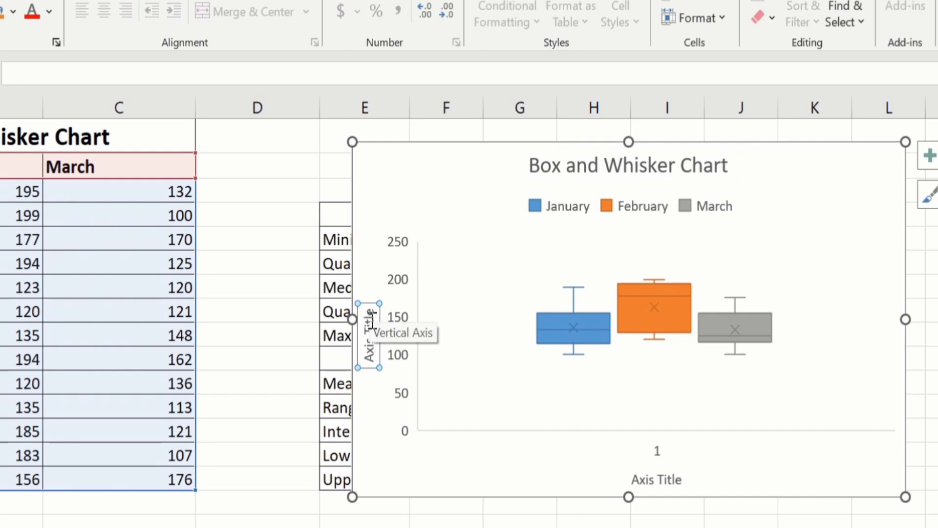
{"action": "key", "text": "Delete"}
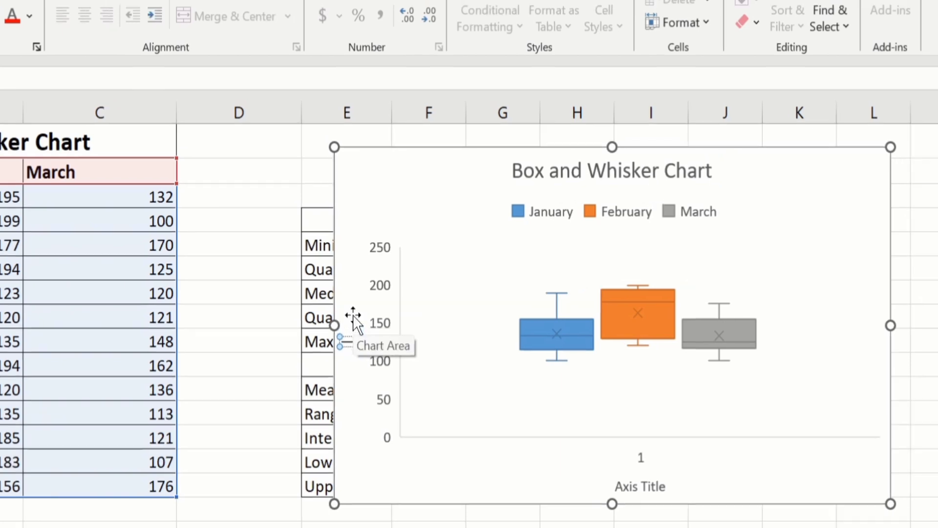
{"action": "type", "text": "Rainfall"}
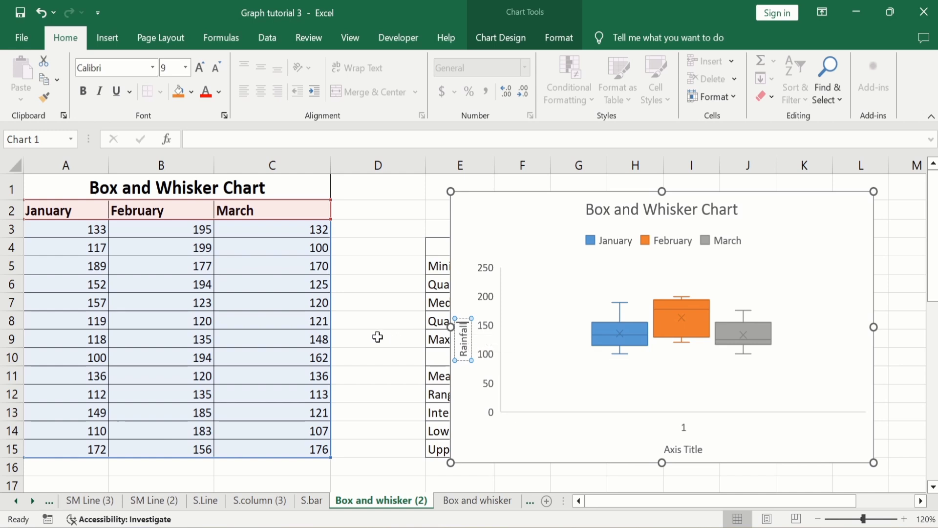
{"action": "left_click", "coordinate": [238, 340]}
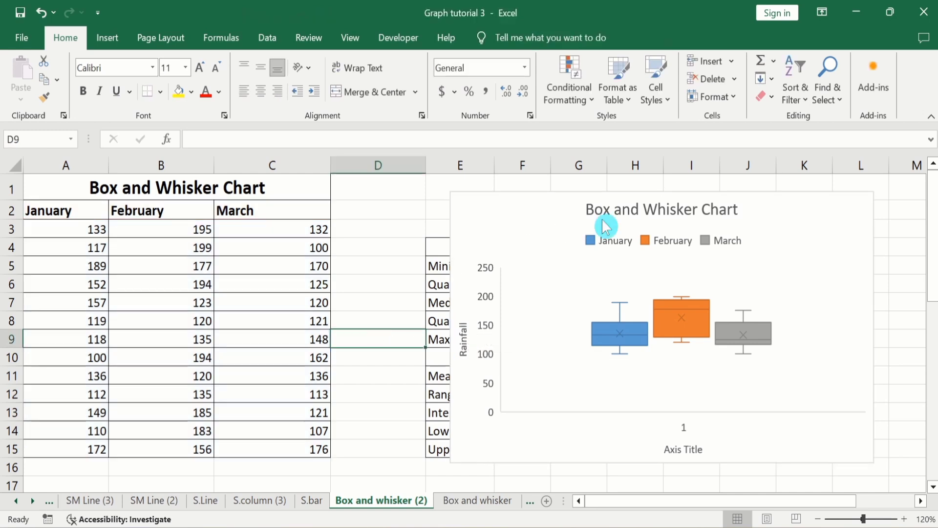
- Format the chart title in black, bold text at font size 16
{"action": "left_click", "coordinate": [627, 213]}
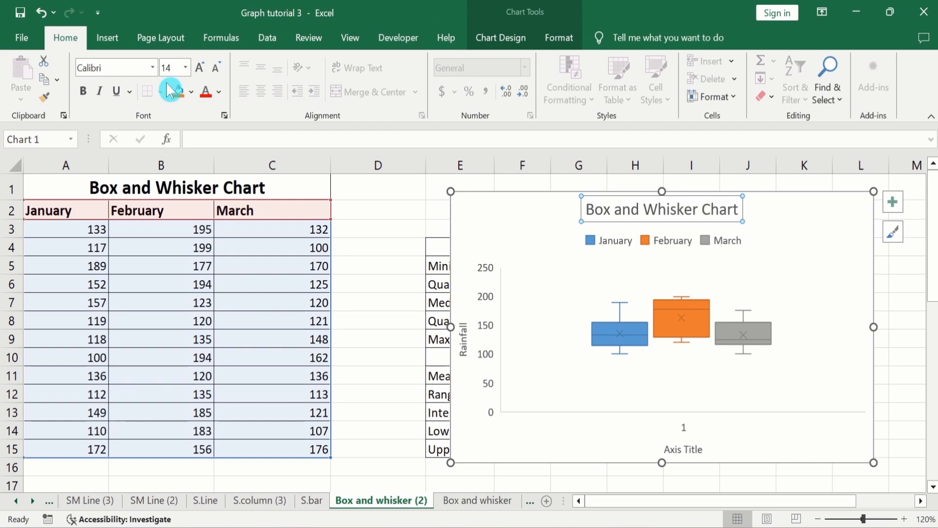
{"action": "left_click", "coordinate": [218, 92]}
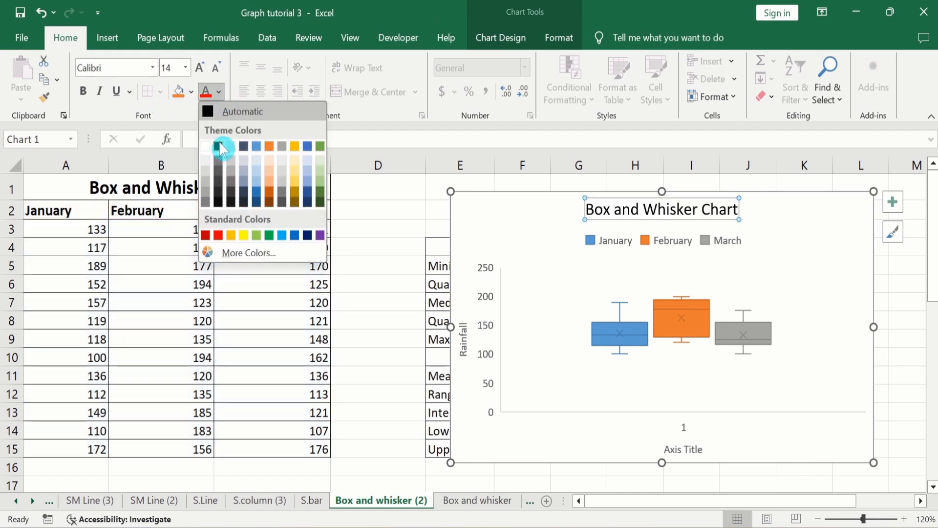
{"action": "left_click", "coordinate": [218, 146]}
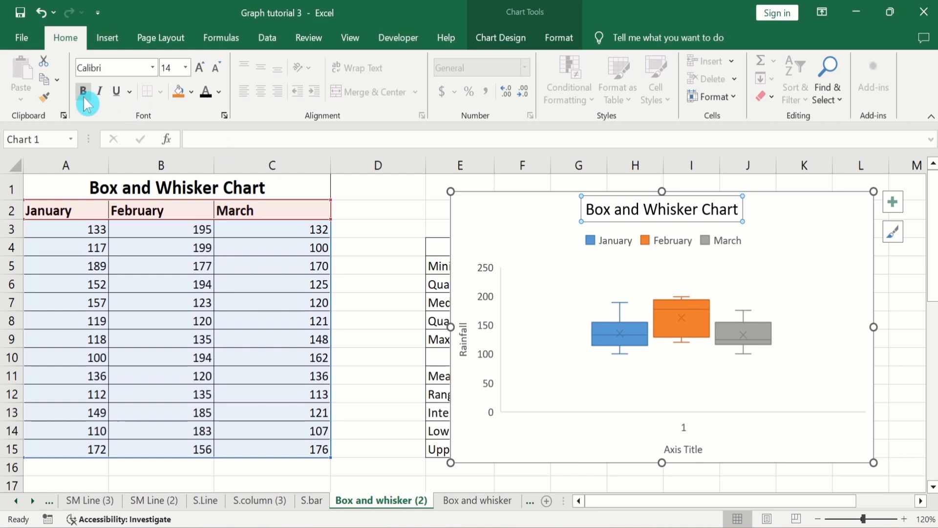
{"action": "left_click", "coordinate": [84, 91]}
{"action": "left_click", "coordinate": [186, 71]}
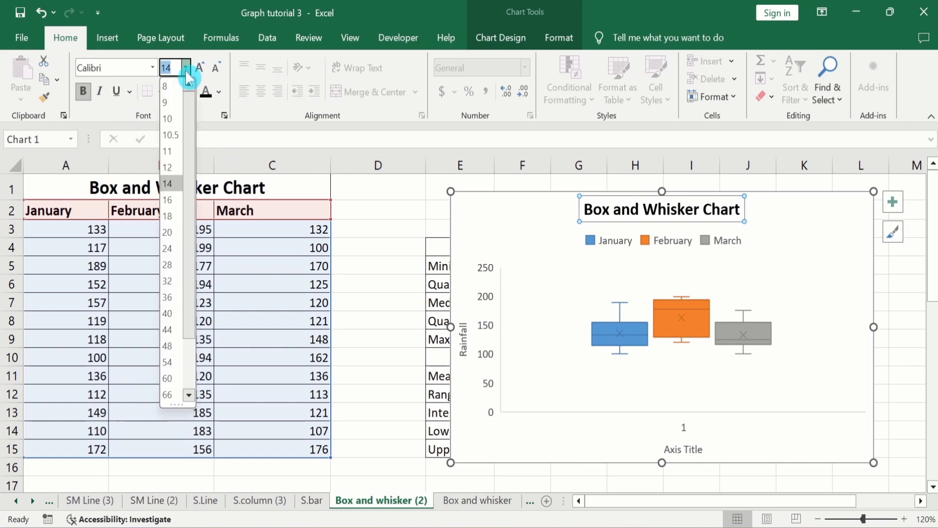
{"action": "left_click", "coordinate": [172, 200]}
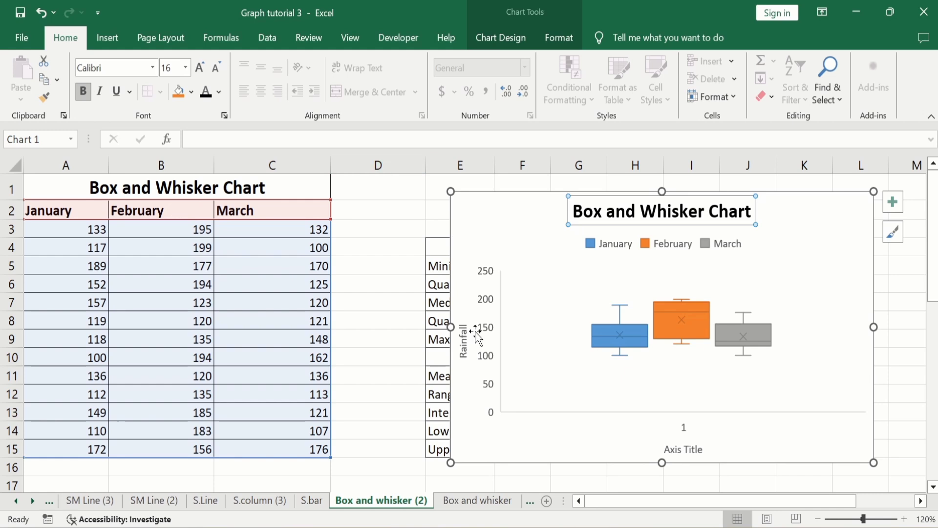
- Format the Rainfall axis title in bold, black text at font size 12
{"action": "left_click", "coordinate": [463, 341]}
{"action": "key", "text": "ctrl+b"}
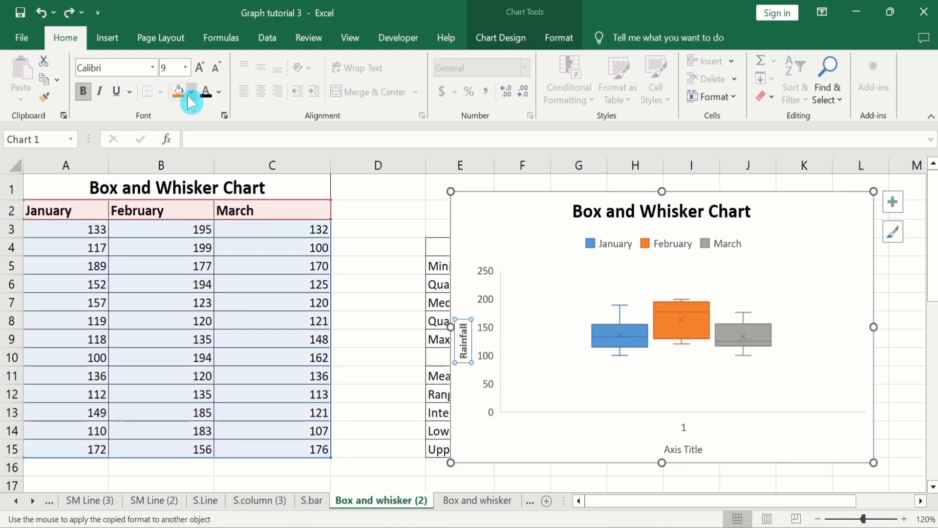
{"action": "left_click", "coordinate": [221, 93]}
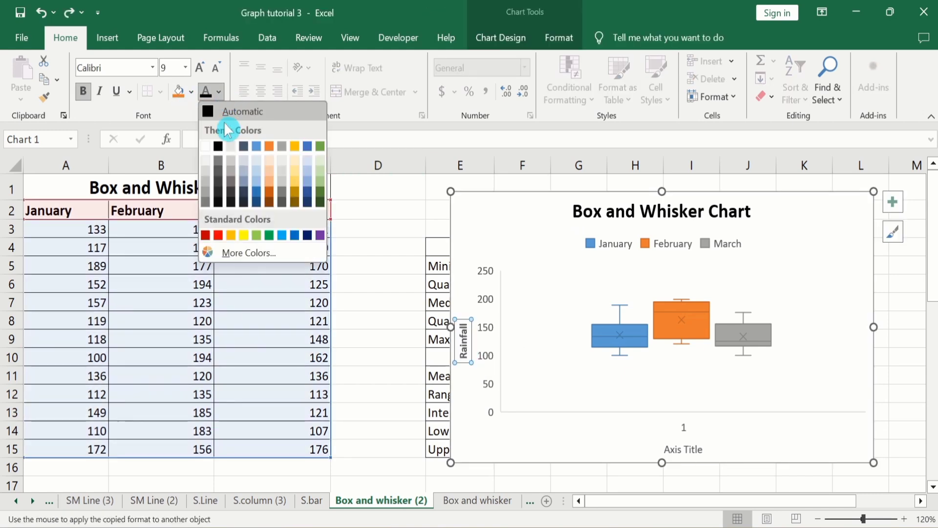
{"action": "left_click", "coordinate": [218, 145]}
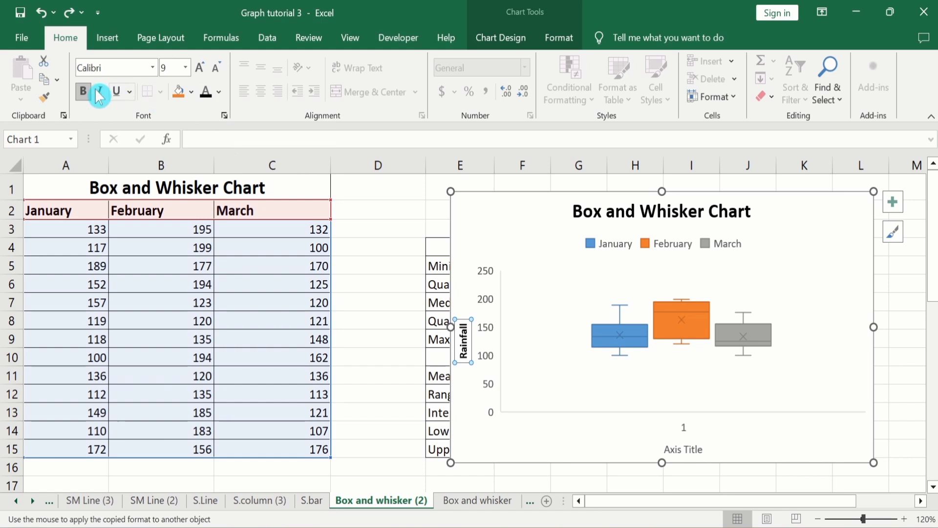
{"action": "left_click", "coordinate": [189, 72]}
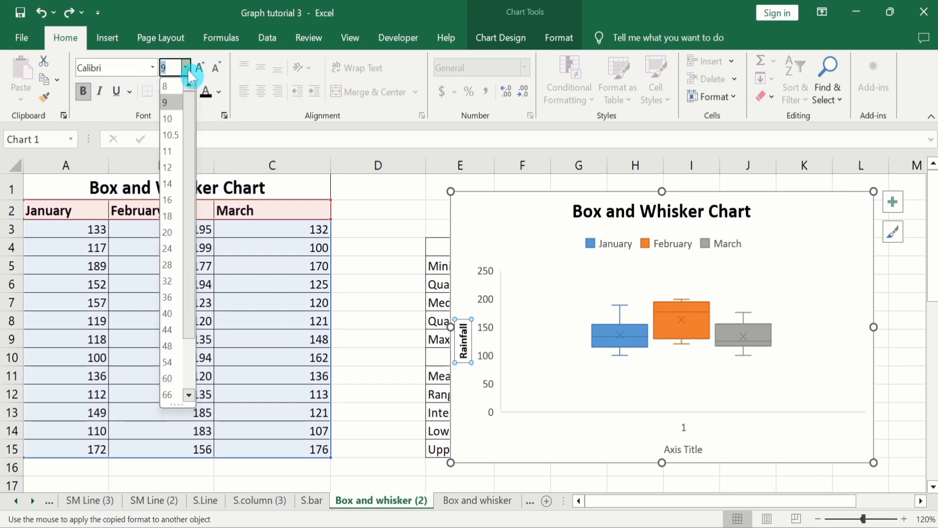
{"action": "left_click", "coordinate": [186, 161]}
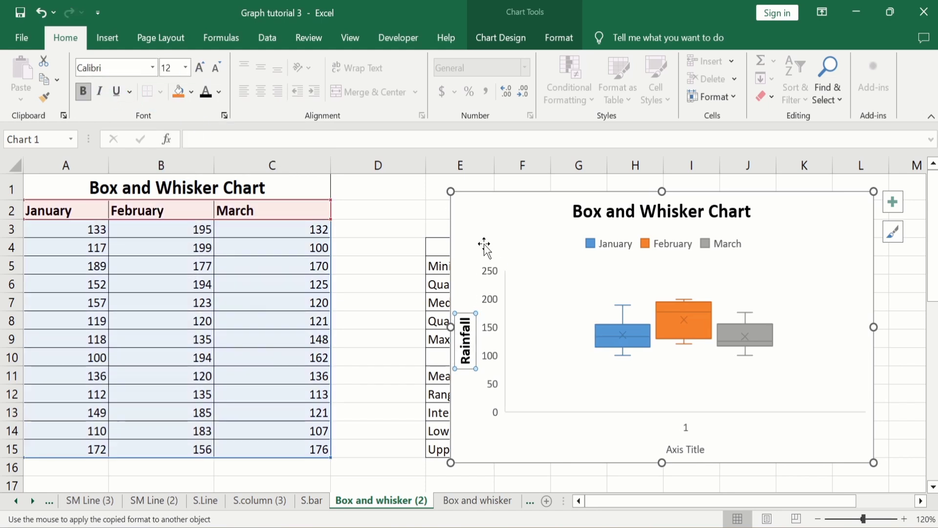
- Make the vertical axis number labels bold, black and larger
{"action": "left_click", "coordinate": [492, 273]}
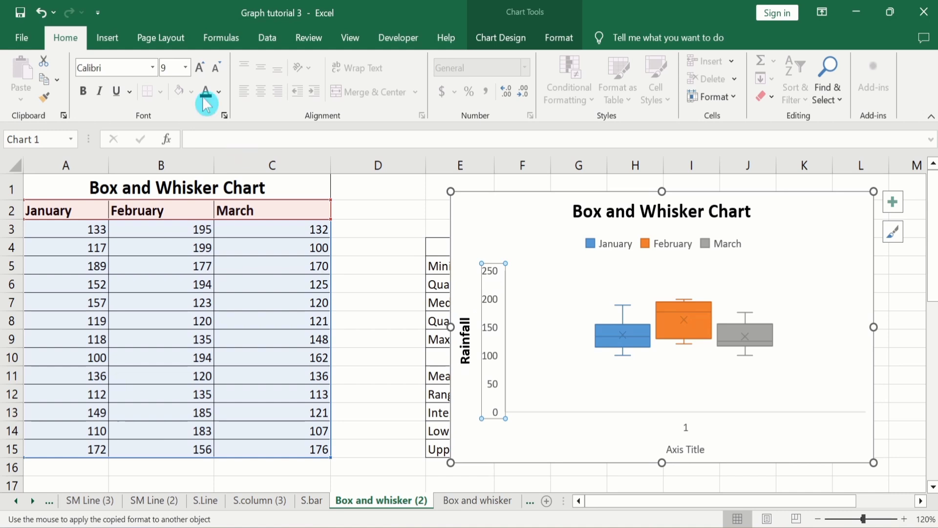
{"action": "left_click", "coordinate": [36, 13]}
{"action": "left_click", "coordinate": [36, 14]}
{"action": "left_click", "coordinate": [386, 222]}
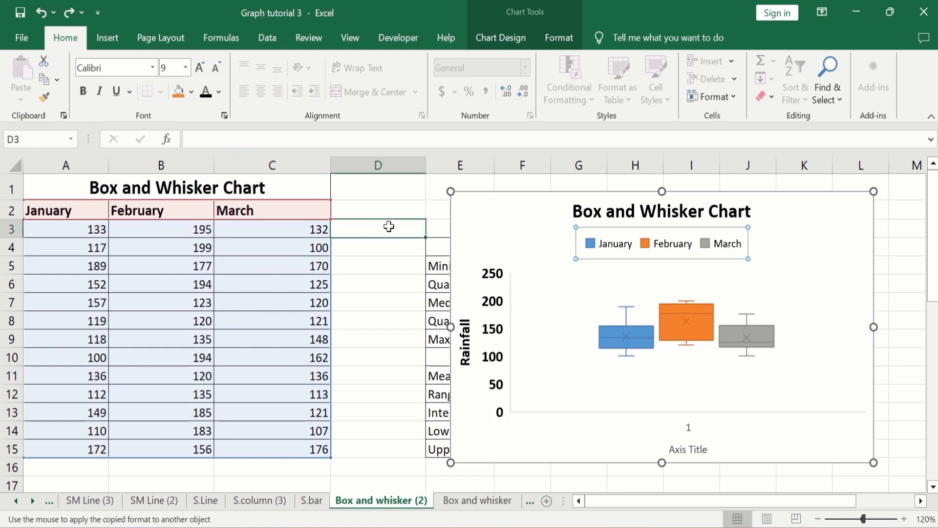
- Set the January to March legend text to black at font size 12
{"action": "left_click", "coordinate": [616, 247]}
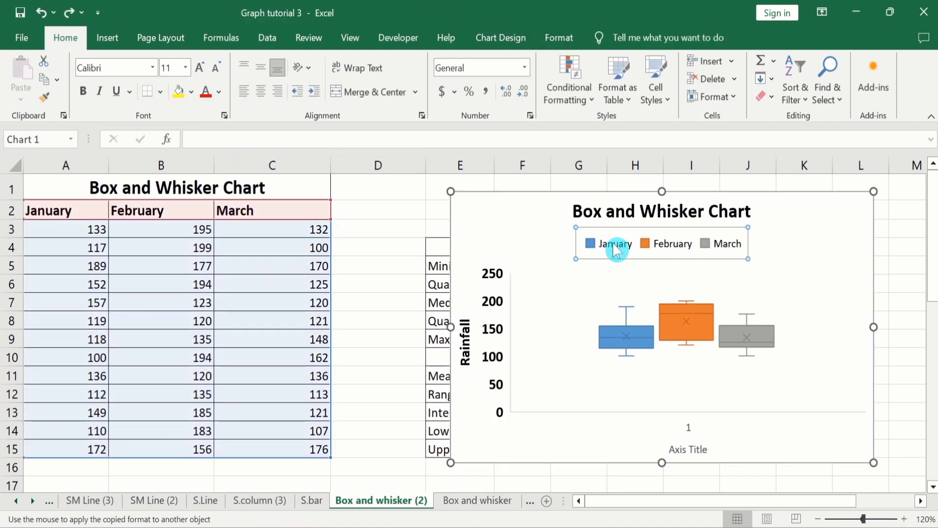
{"action": "left_click", "coordinate": [220, 98]}
{"action": "left_click", "coordinate": [224, 144]}
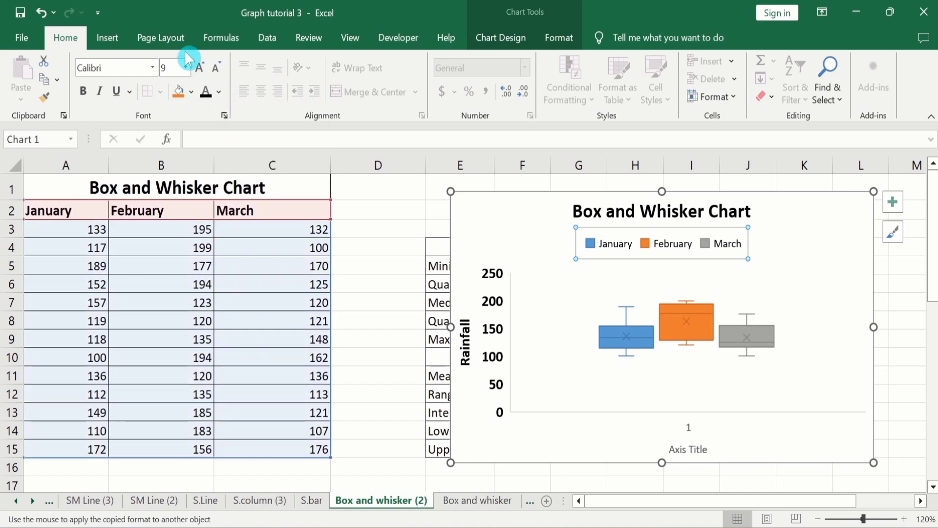
{"action": "left_click", "coordinate": [186, 68]}
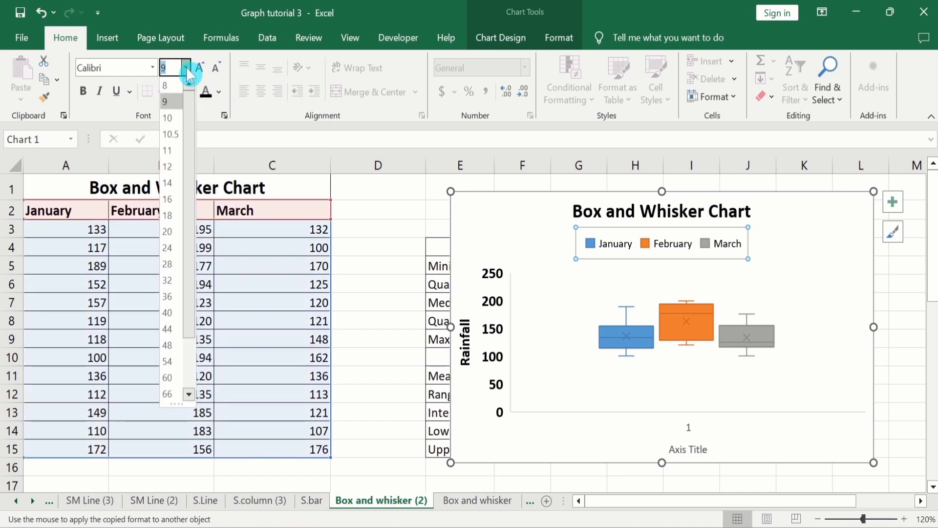
{"action": "left_click", "coordinate": [171, 167]}
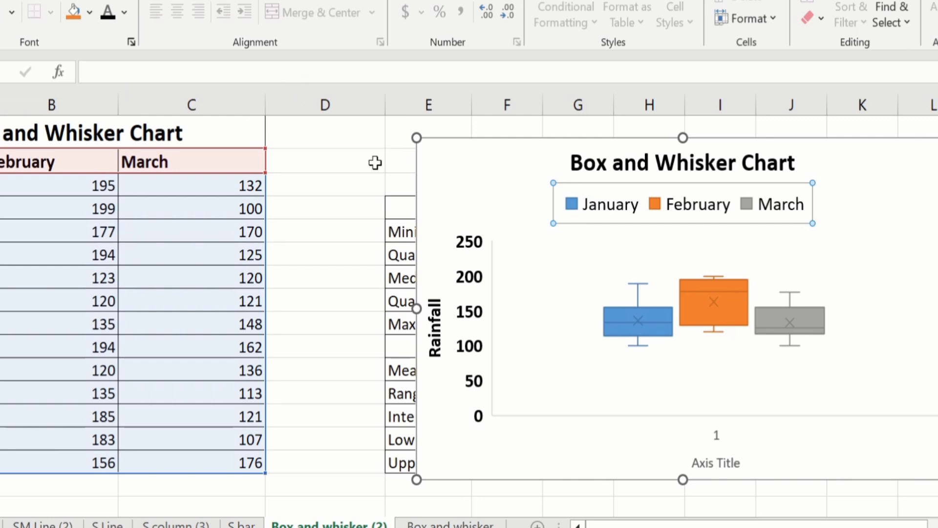
- Give the chart's vertical axis a solid line through its axis formatting options
{"action": "left_click", "coordinate": [468, 246]}
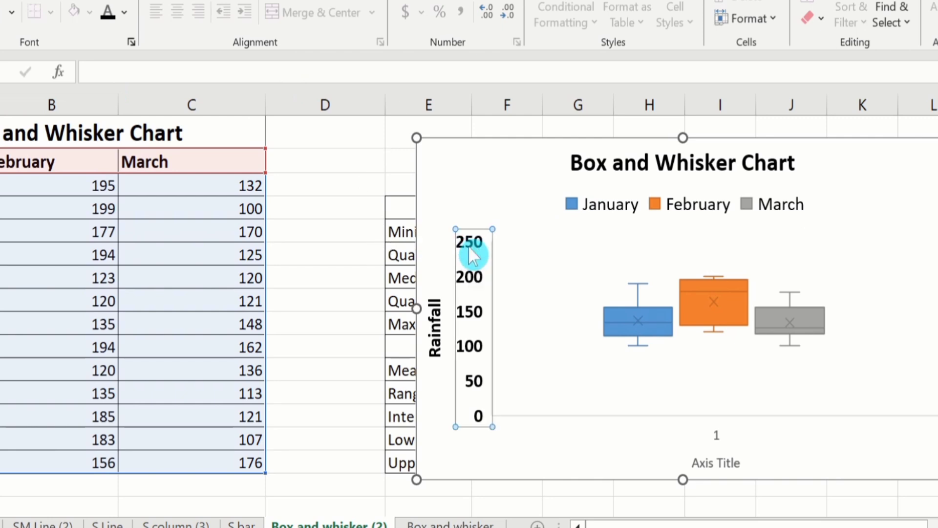
{"action": "right_click", "coordinate": [468, 245]}
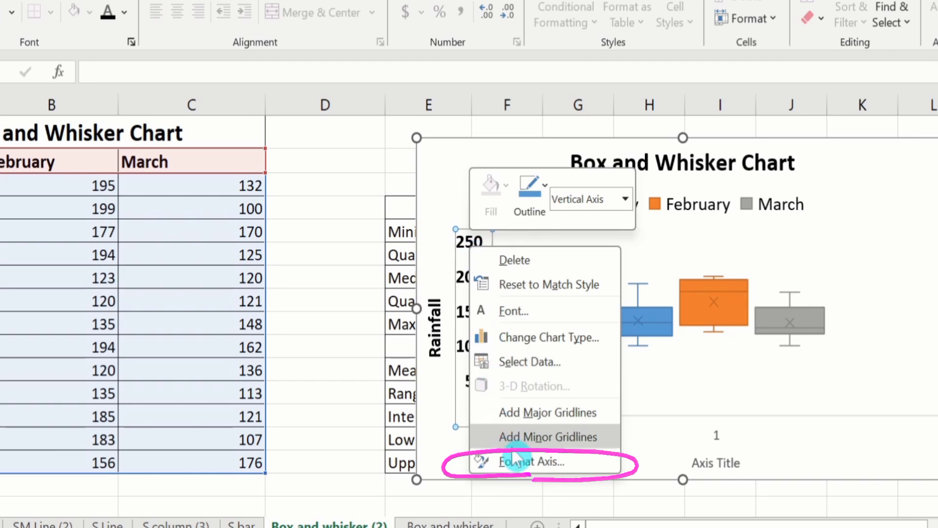
{"action": "left_click", "coordinate": [525, 462]}
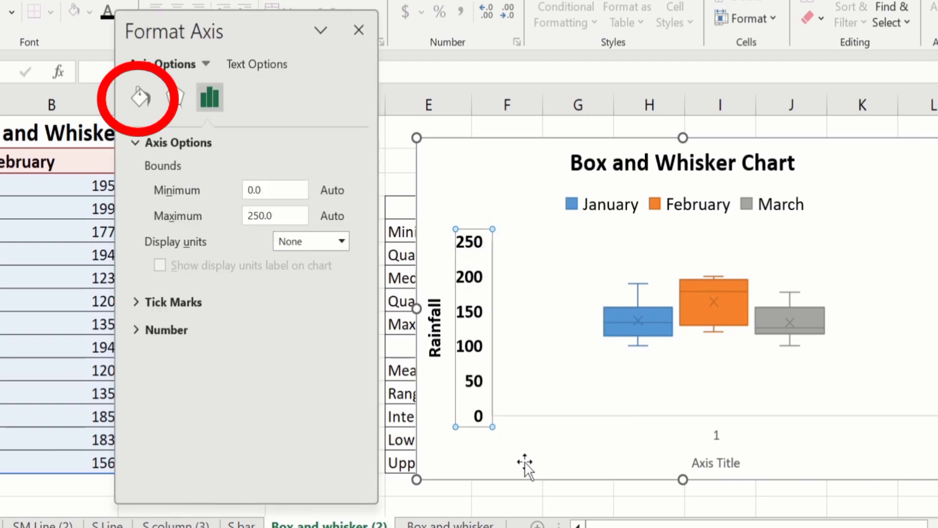
{"action": "left_click", "coordinate": [140, 101]}
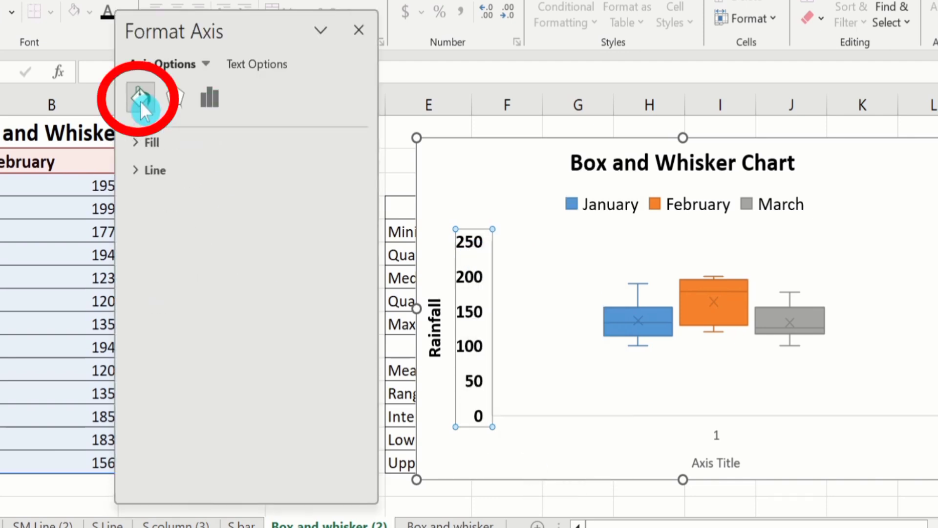
{"action": "left_click", "coordinate": [164, 169]}
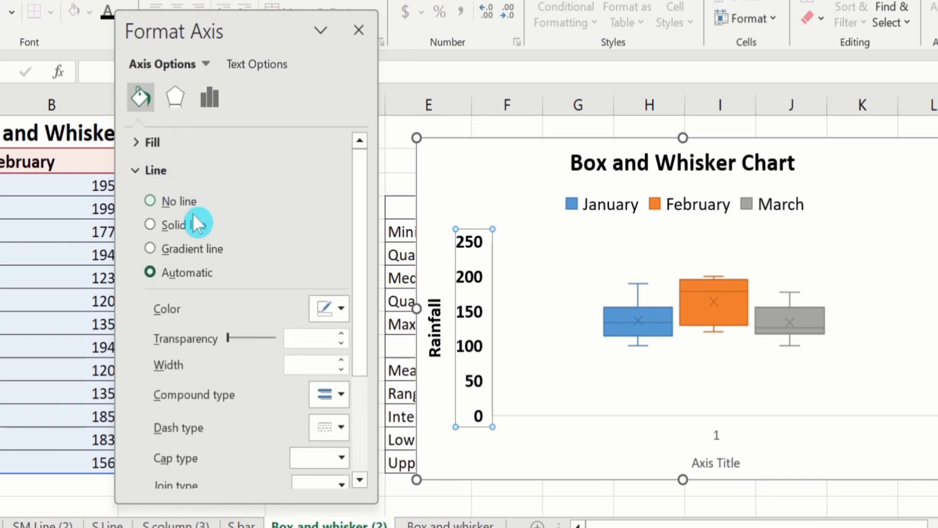
{"action": "left_click", "coordinate": [151, 222]}
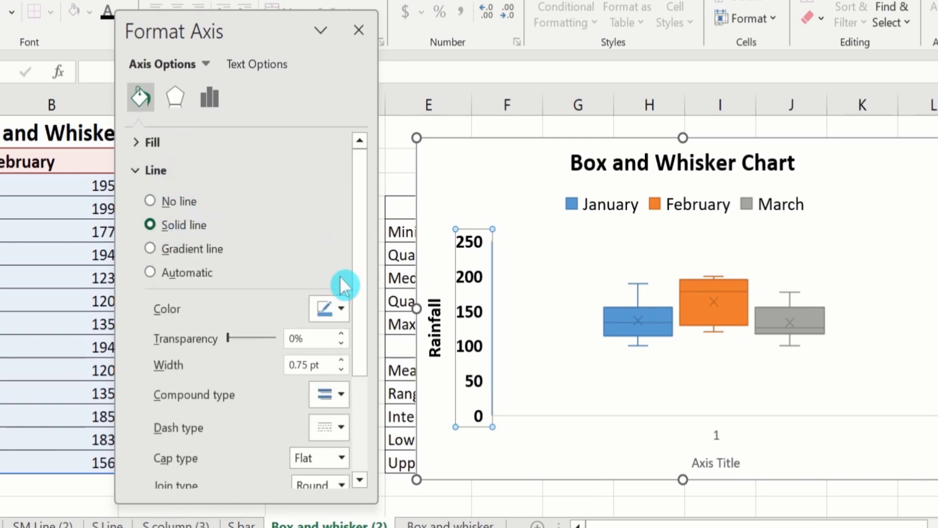
- Color the chart's vertical axis line black and set its width to 1.5 pt
{"action": "left_click", "coordinate": [341, 310]}
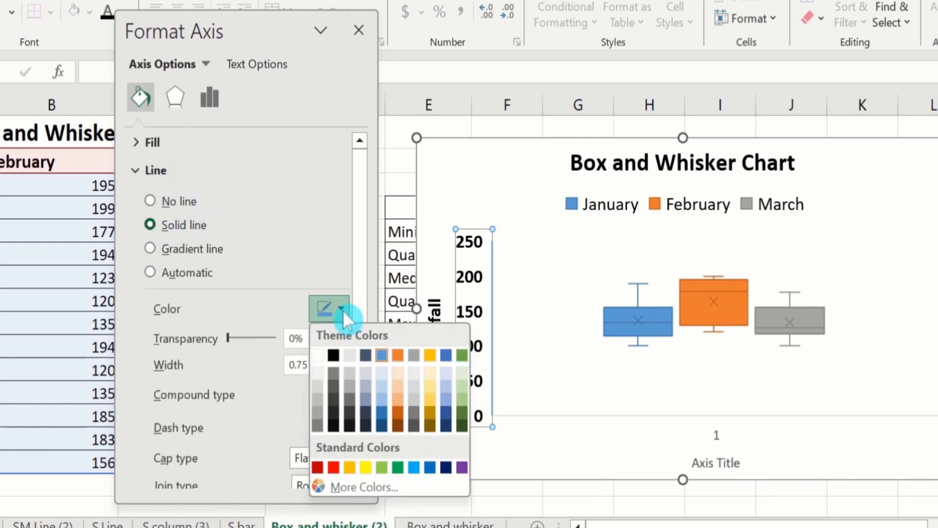
{"action": "left_click", "coordinate": [335, 352]}
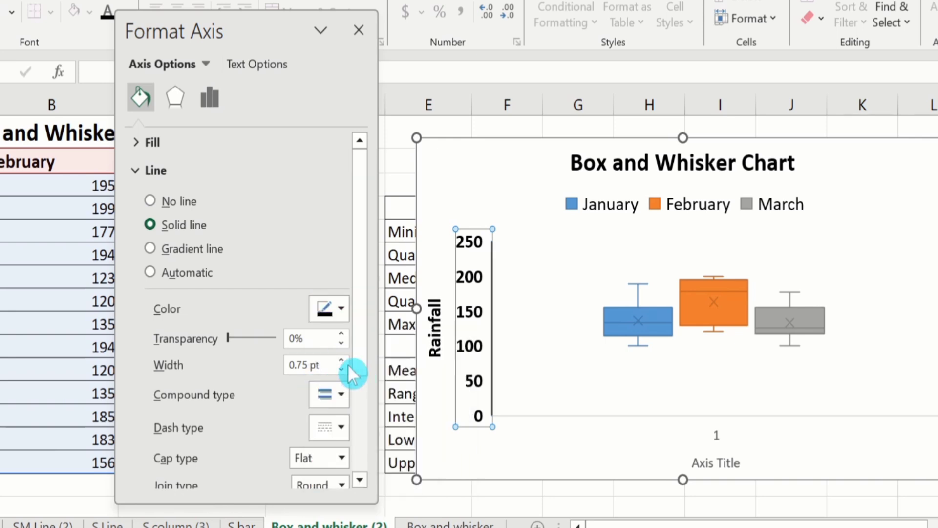
{"action": "left_click", "coordinate": [341, 360]}
{"action": "left_click", "coordinate": [341, 360]}
{"action": "left_click", "coordinate": [341, 360]}
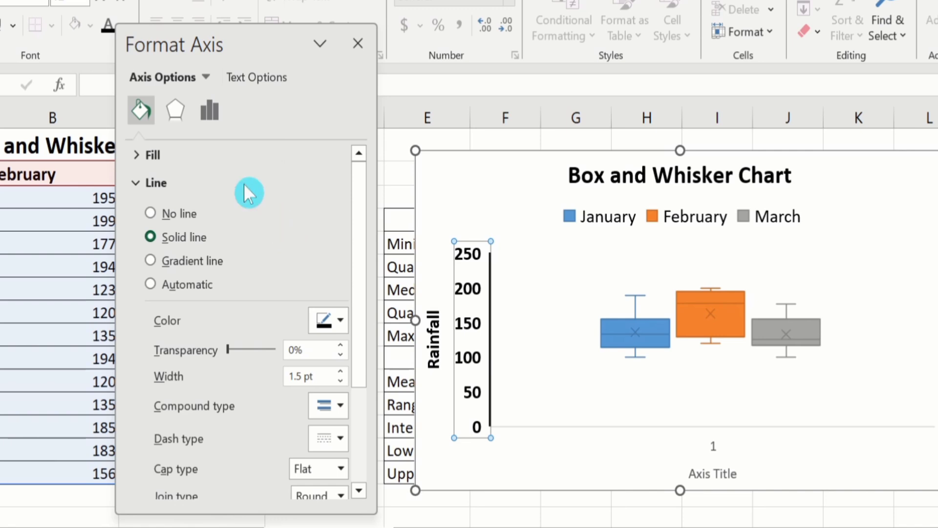
- Set both the major and minor tick marks of the vertical axis to Outside
{"action": "left_click", "coordinate": [213, 112]}
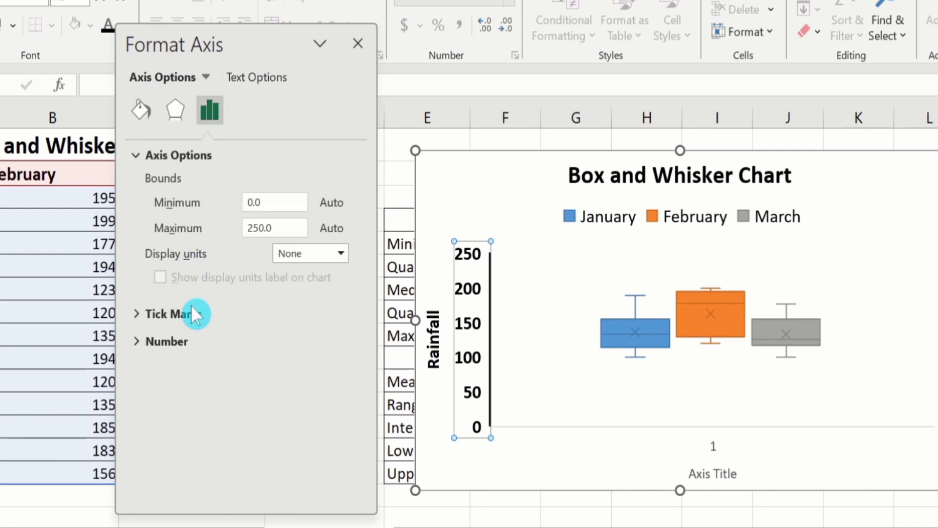
{"action": "left_click", "coordinate": [180, 314]}
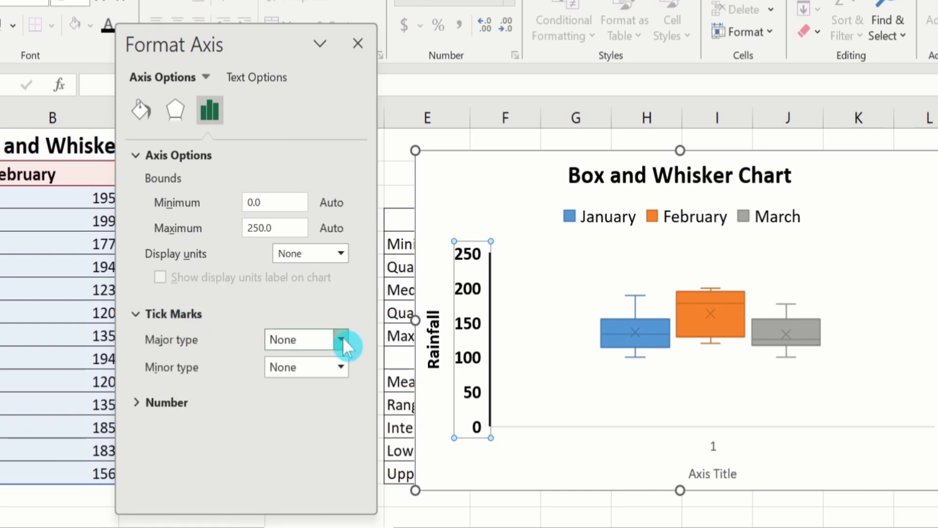
{"action": "left_click", "coordinate": [342, 336]}
{"action": "left_click", "coordinate": [327, 403]}
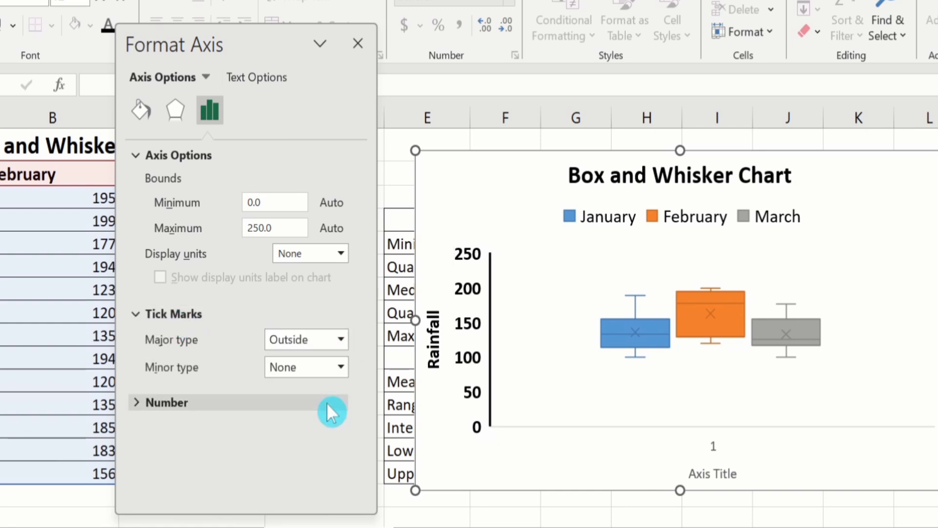
{"action": "left_click", "coordinate": [340, 368]}
{"action": "left_click", "coordinate": [330, 429]}
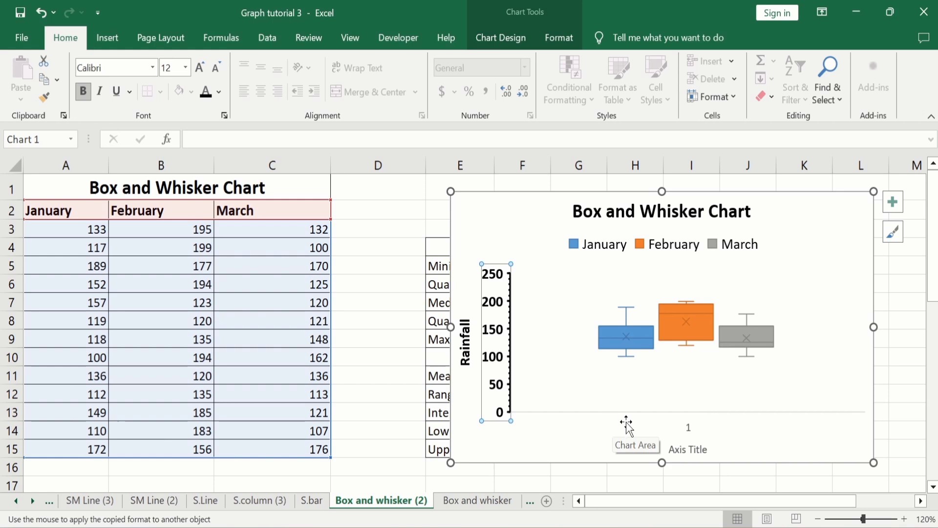
- Delete the placeholder horizontal axis title and the category label "1" beneath the boxes
{"action": "left_click", "coordinate": [686, 449]}
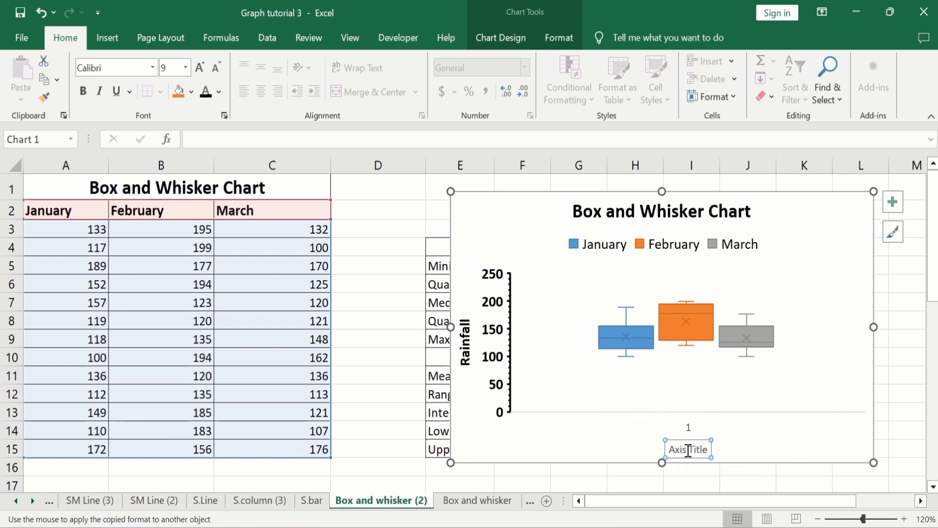
{"action": "key", "text": "Delete"}
{"action": "left_click", "coordinate": [690, 448]}
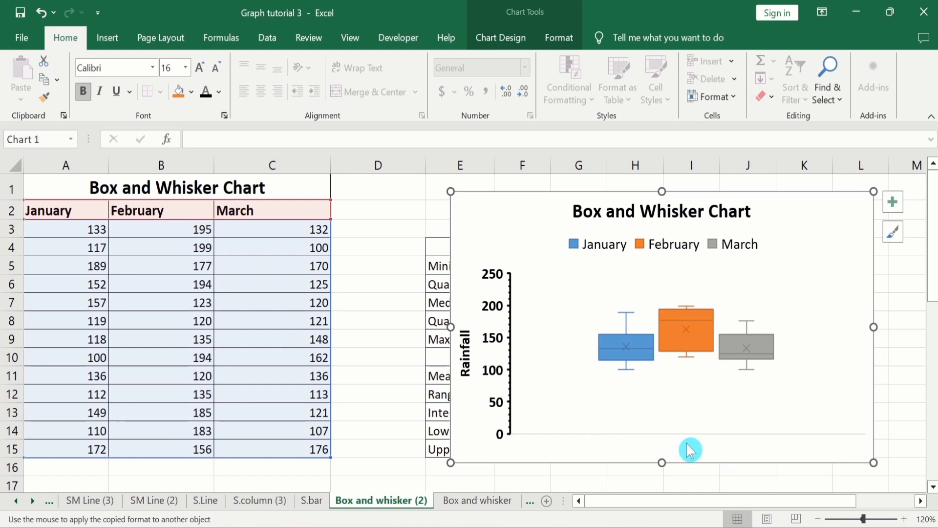
{"action": "left_click", "coordinate": [689, 449]}
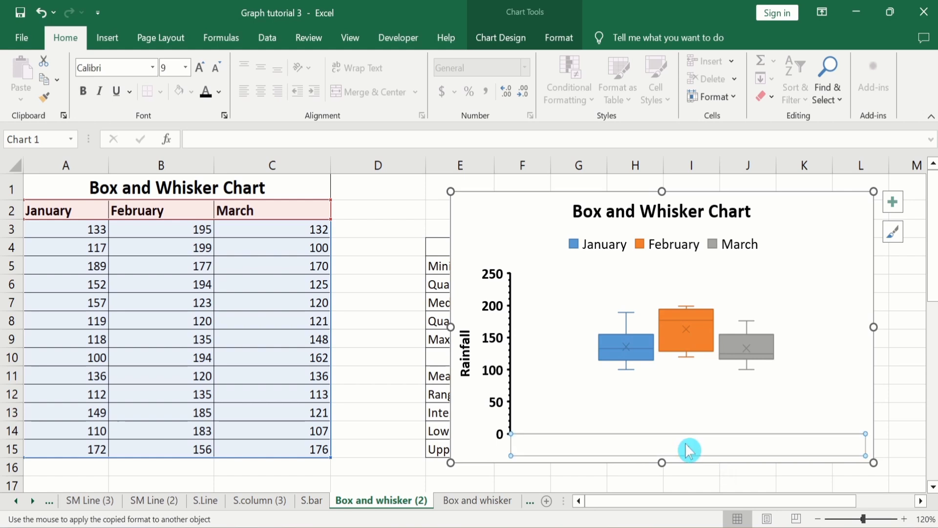
{"action": "left_click", "coordinate": [689, 450]}
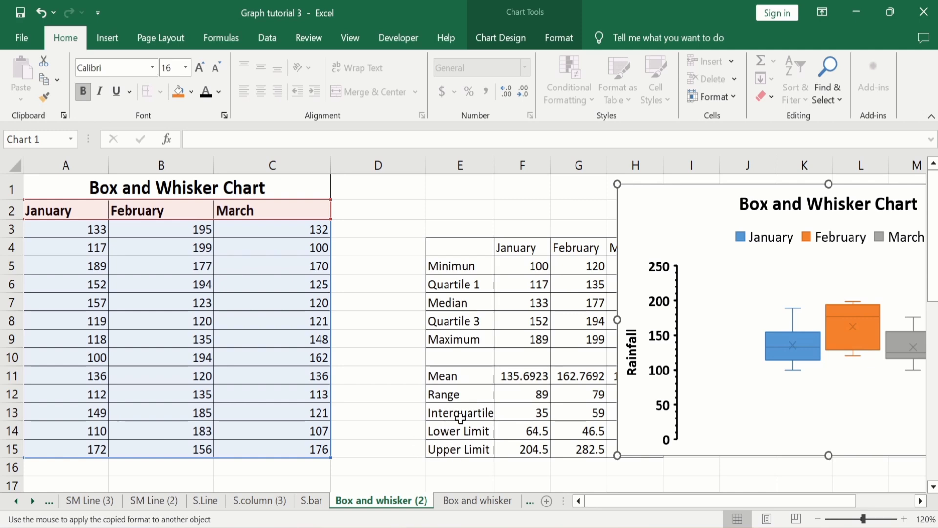
- Calculate January's interquartile range in D13 with the formula =F8-F6
{"action": "left_click", "coordinate": [362, 411]}
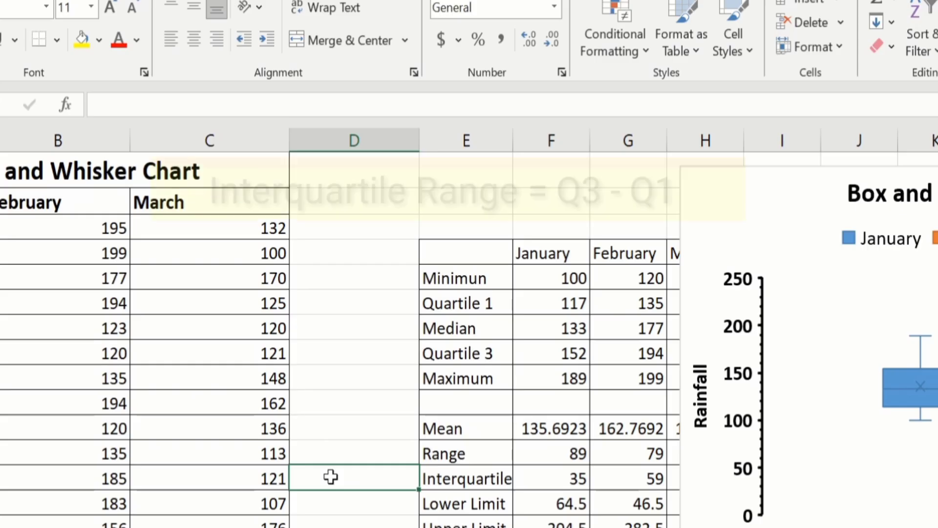
{"action": "type", "text": "="}
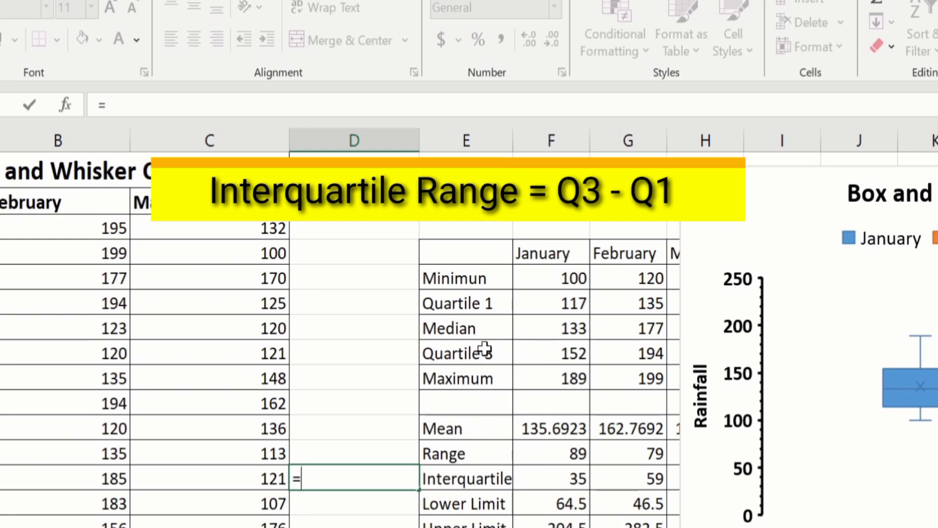
{"action": "left_click", "coordinate": [552, 353]}
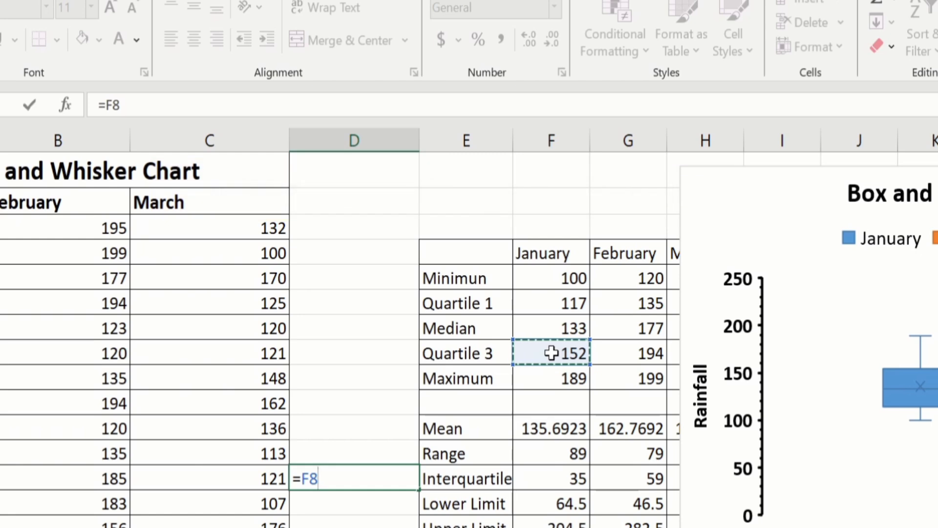
{"action": "type", "text": "-"}
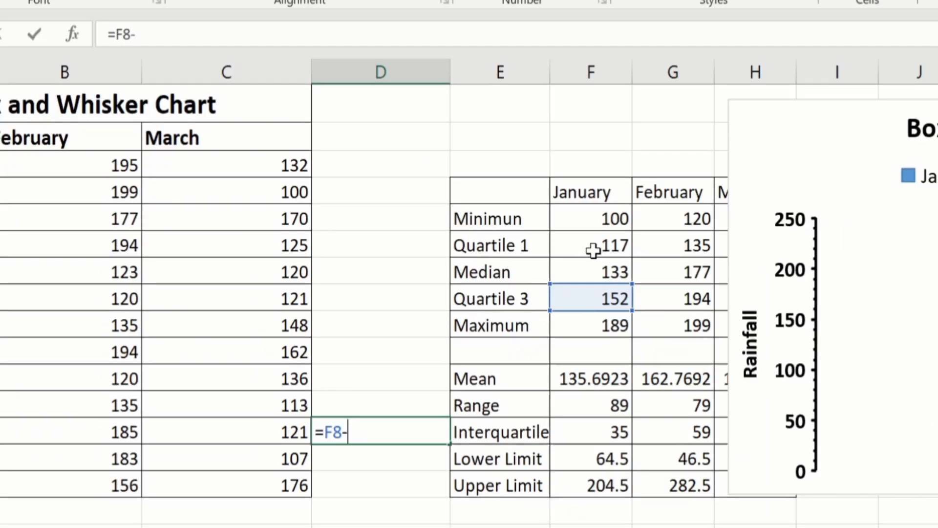
{"action": "left_click", "coordinate": [552, 295]}
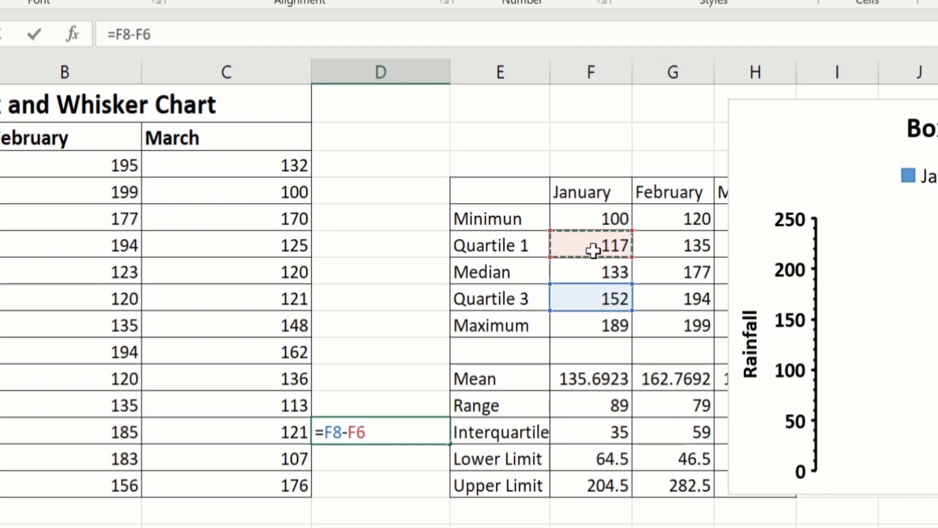
{"action": "key", "text": "Return"}
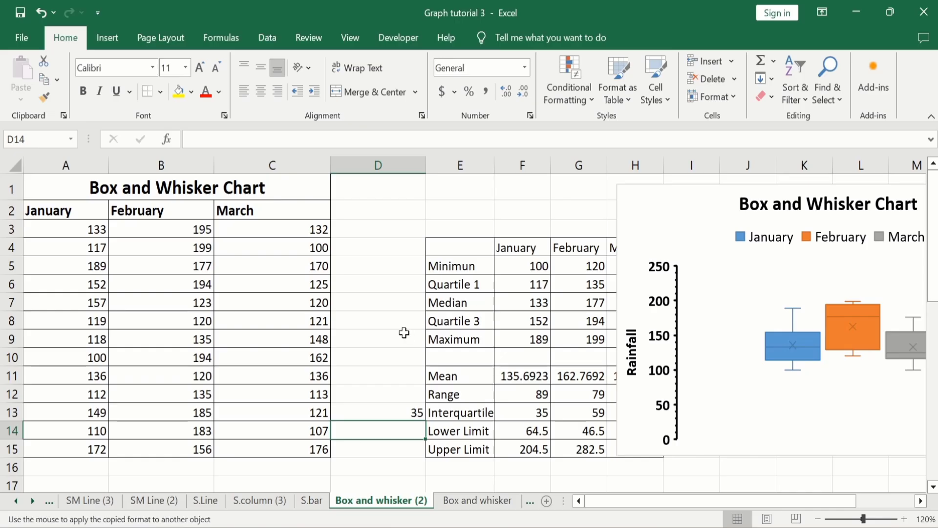
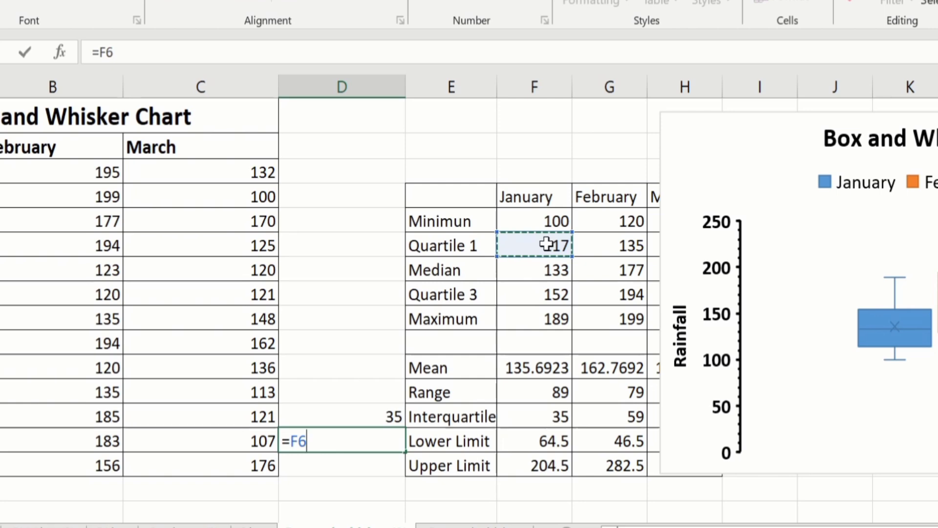
- Calculate January's lower limit in D14 with the formula =F6-(D13*1.5)
{"action": "type", "text": "-"}
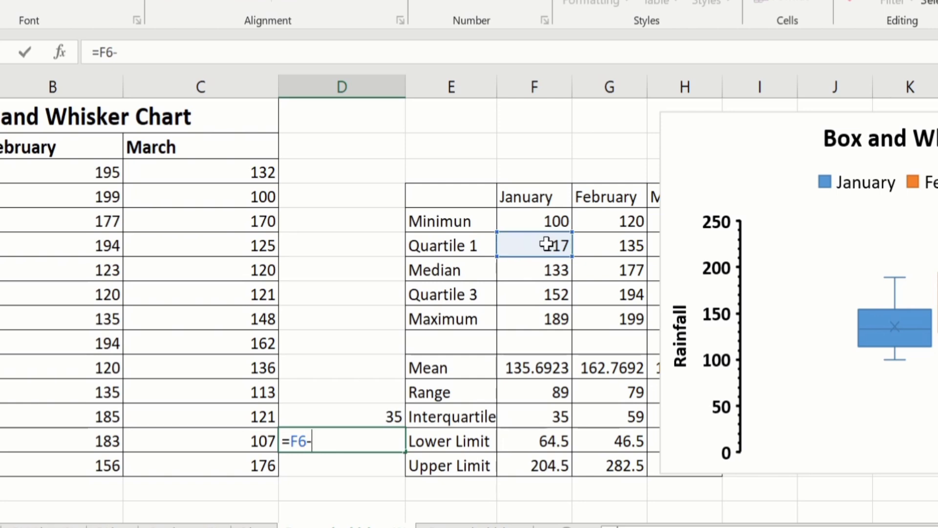
{"action": "type", "text": "("}
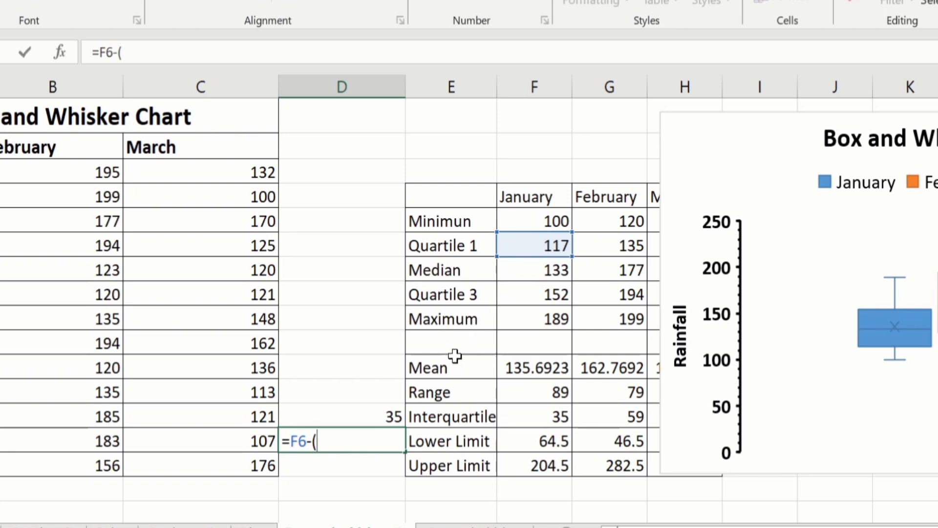
{"action": "left_click", "coordinate": [374, 419]}
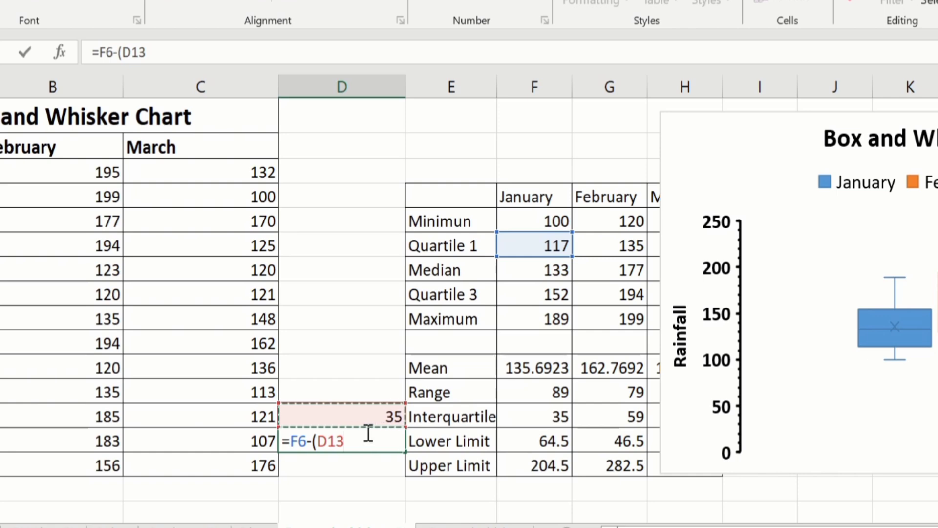
{"action": "type", "text": "*1.5"}
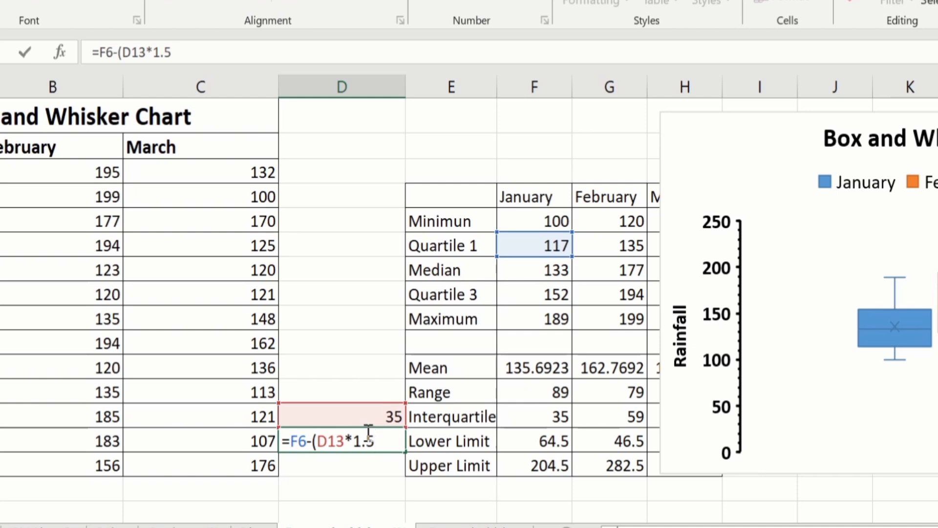
{"action": "type", "text": ")"}
{"action": "key", "text": "Return"}
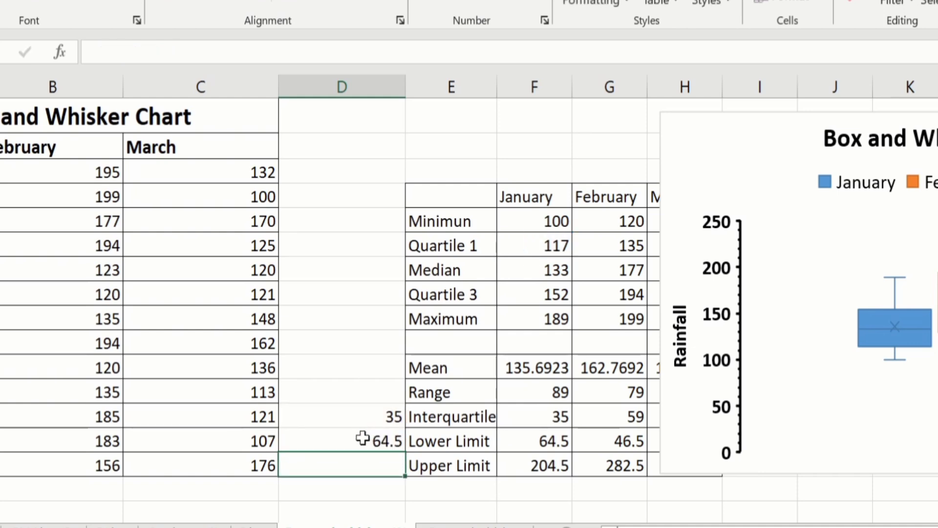
{"action": "left_click", "coordinate": [357, 442]}
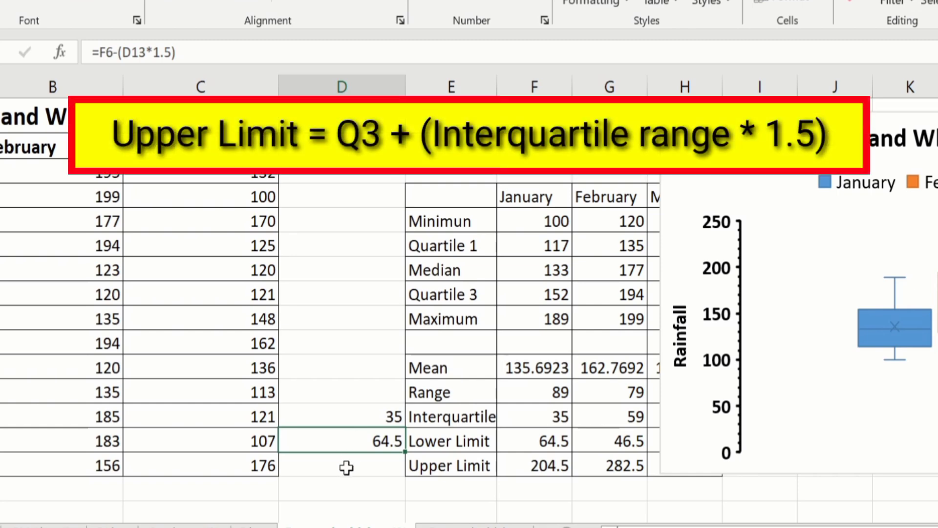
- Calculate January's upper limit in D15 with the formula =F8+(D13*1.5)
{"action": "left_click", "coordinate": [345, 465]}
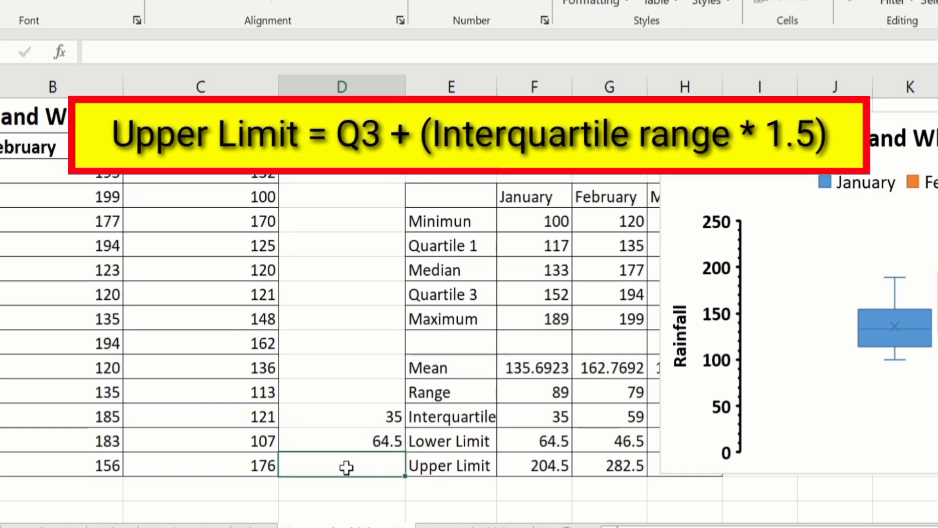
{"action": "type", "text": "="}
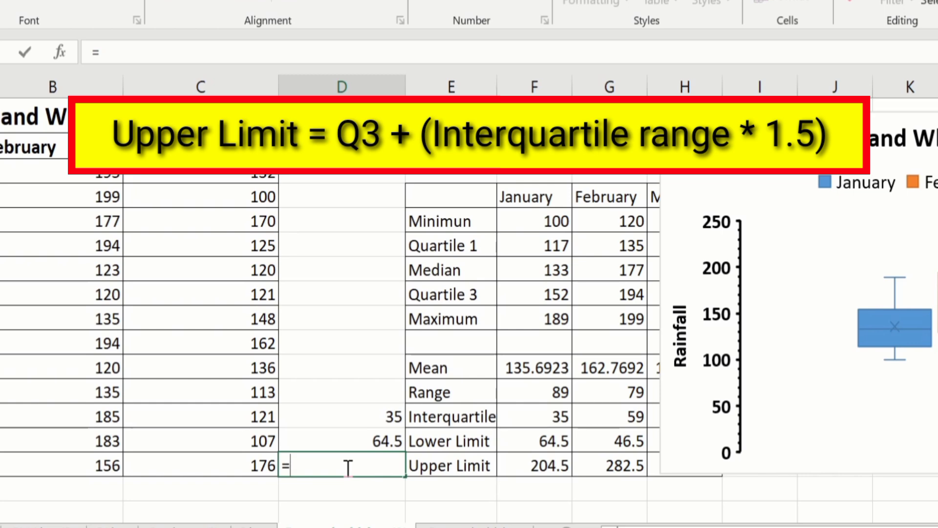
{"action": "left_click", "coordinate": [521, 295]}
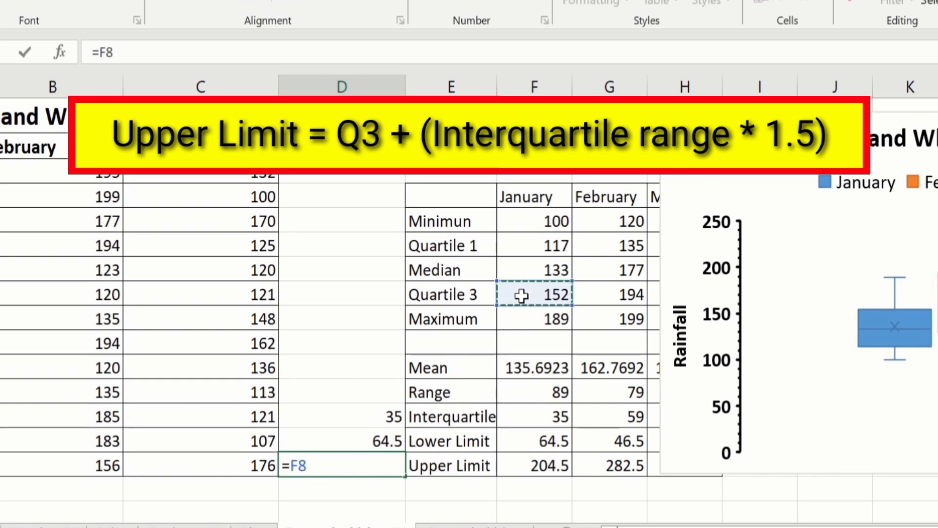
{"action": "type", "text": "+"}
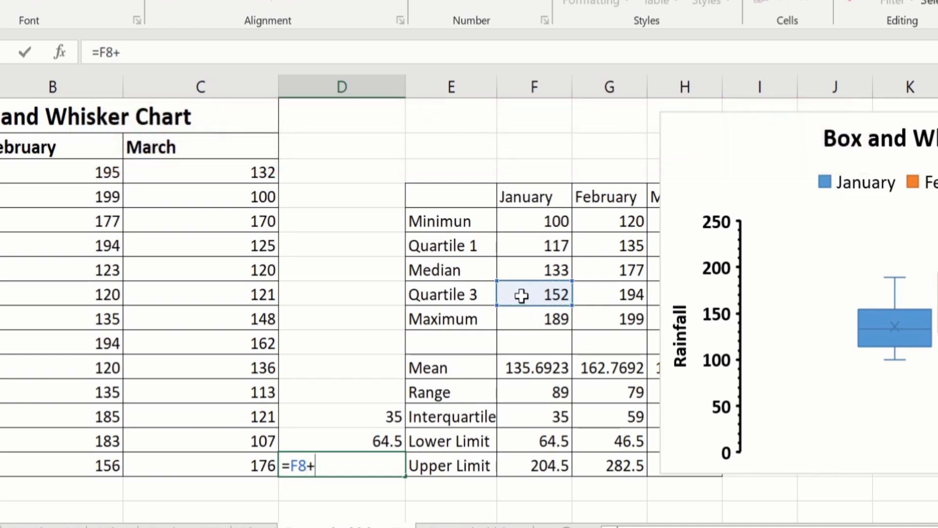
{"action": "type", "text": "("}
{"action": "left_click", "coordinate": [365, 416]}
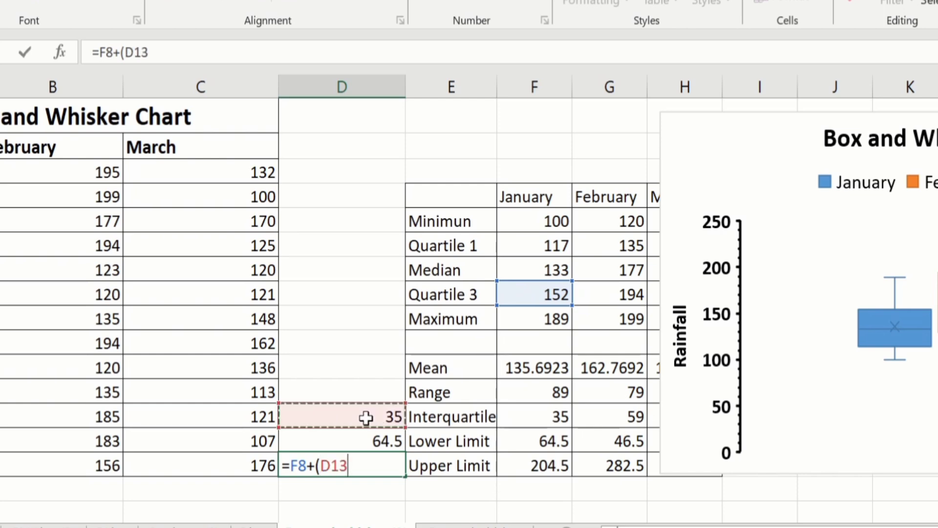
{"action": "type", "text": "*"}
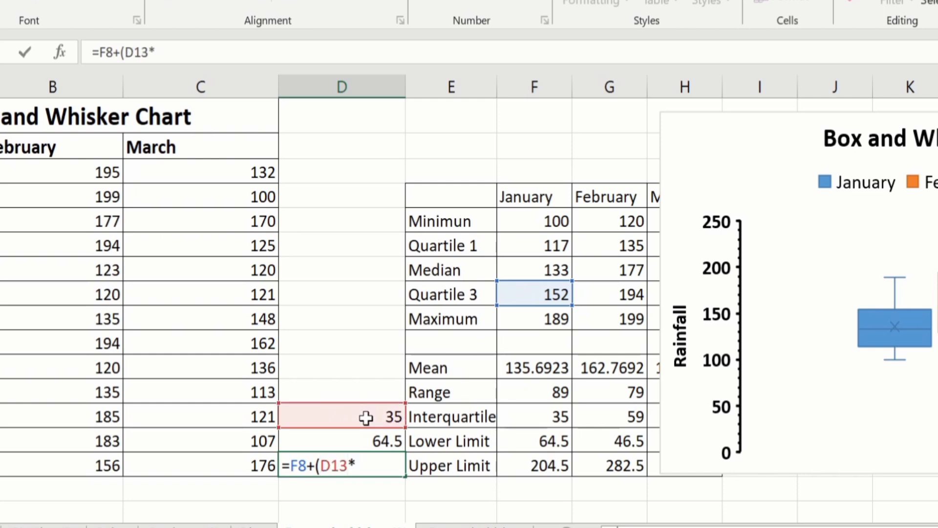
{"action": "type", "text": "1.5)"}
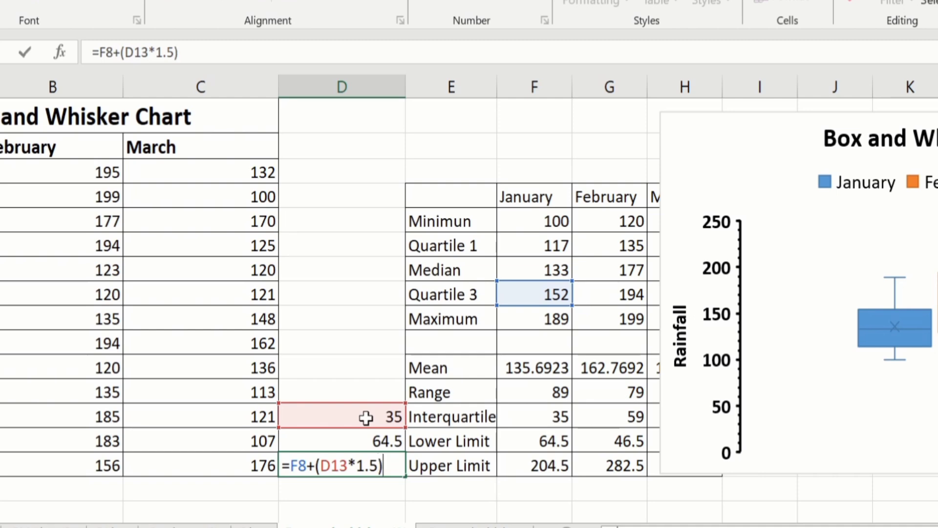
{"action": "key", "text": "Return"}
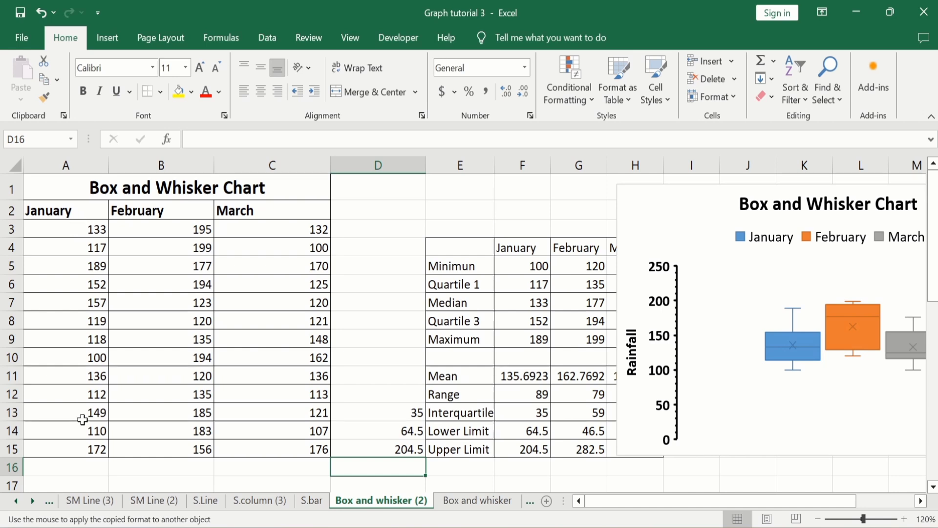
- Set the February rainfall value in B8 to 20 and highlight that cell in yellow
{"action": "key", "text": "ctrl+z"}
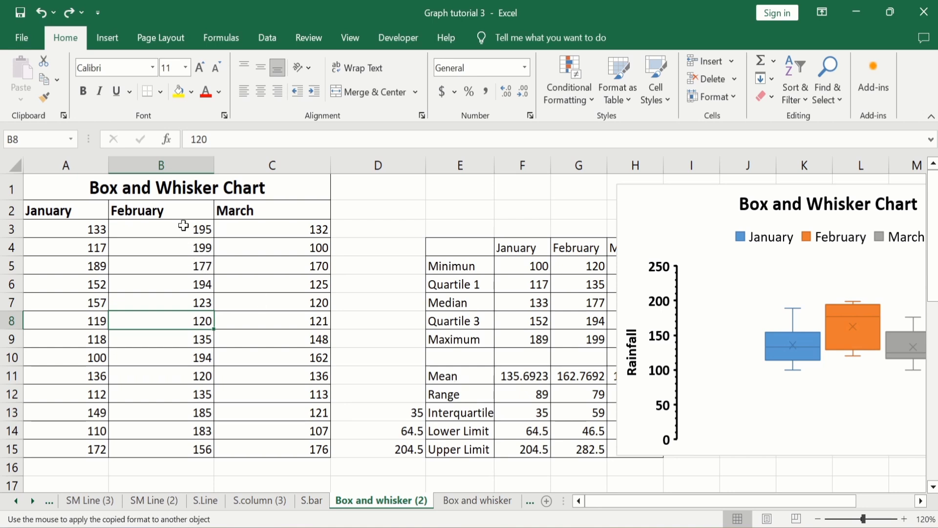
{"action": "left_click", "coordinate": [195, 320]}
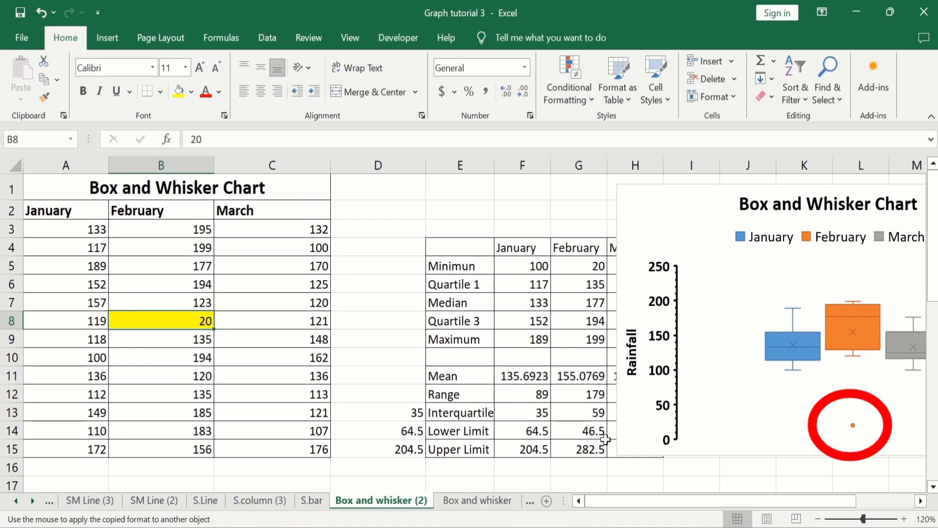
{"action": "left_click_drag", "start_coordinate": [632, 500], "coordinate": [640, 500]}
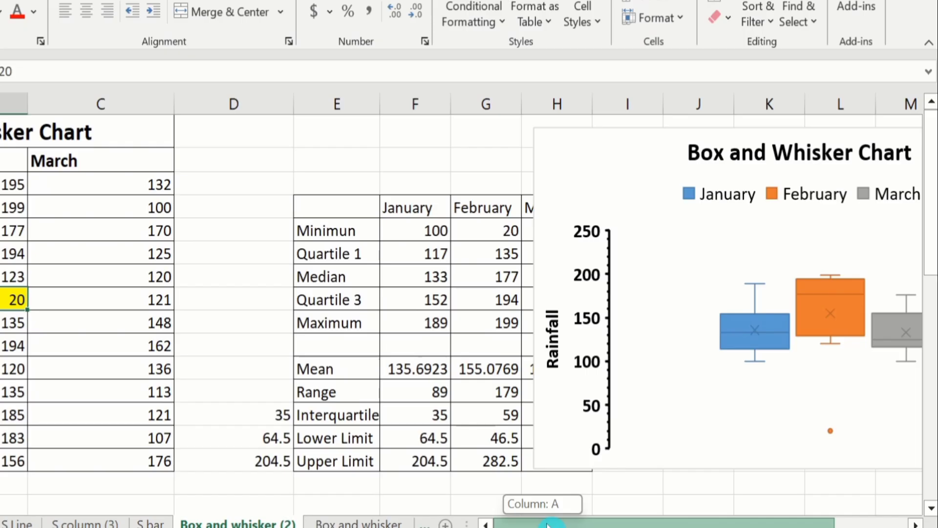
- Give the January box in the chart a solid red fill
{"action": "left_click_drag", "start_coordinate": [567, 523], "coordinate": [573, 522]}
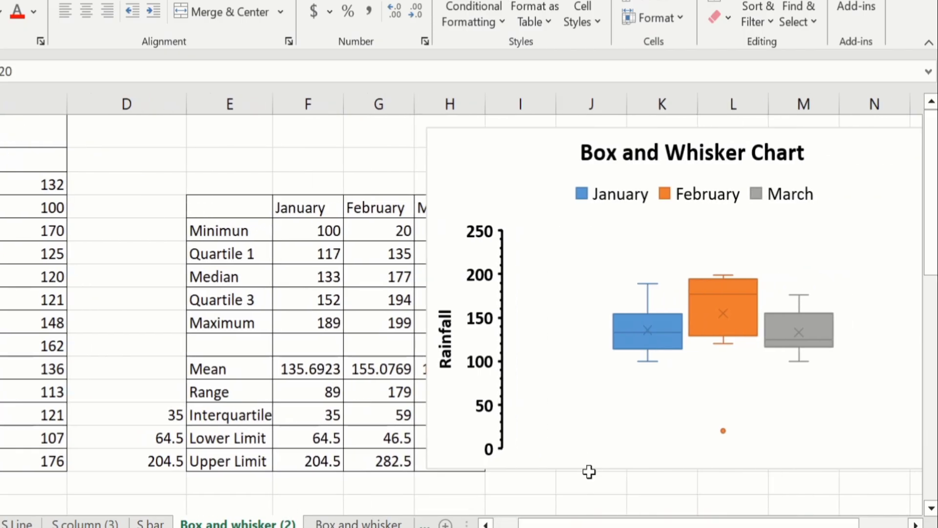
{"action": "left_click", "coordinate": [627, 331]}
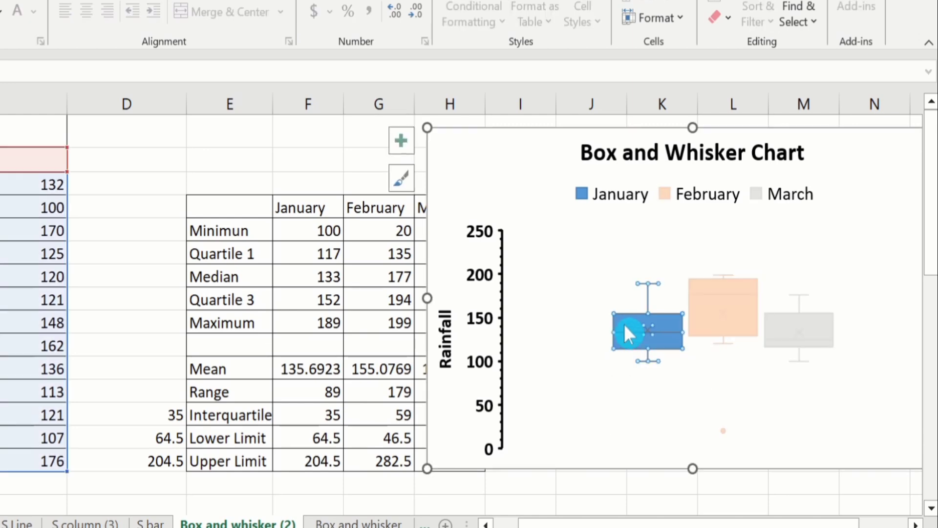
{"action": "right_click", "coordinate": [628, 334]}
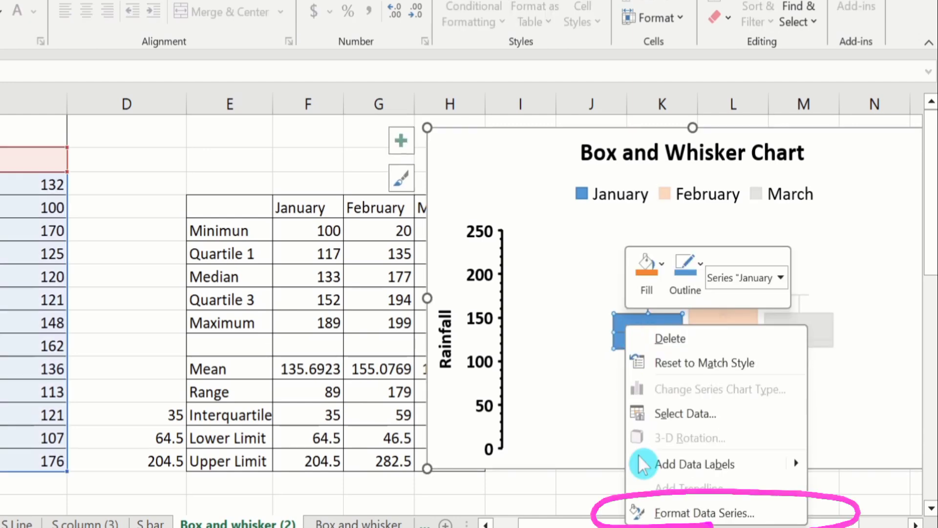
{"action": "left_click", "coordinate": [679, 511]}
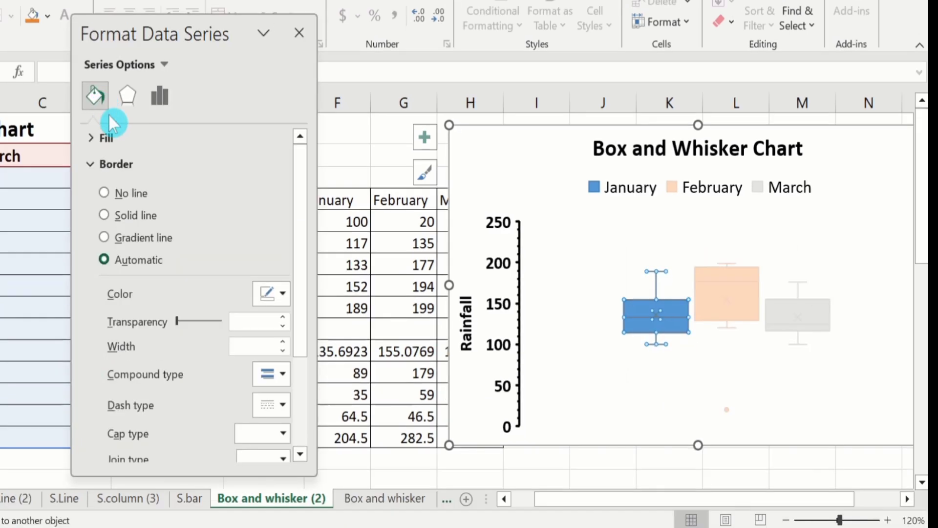
{"action": "left_click", "coordinate": [110, 136]}
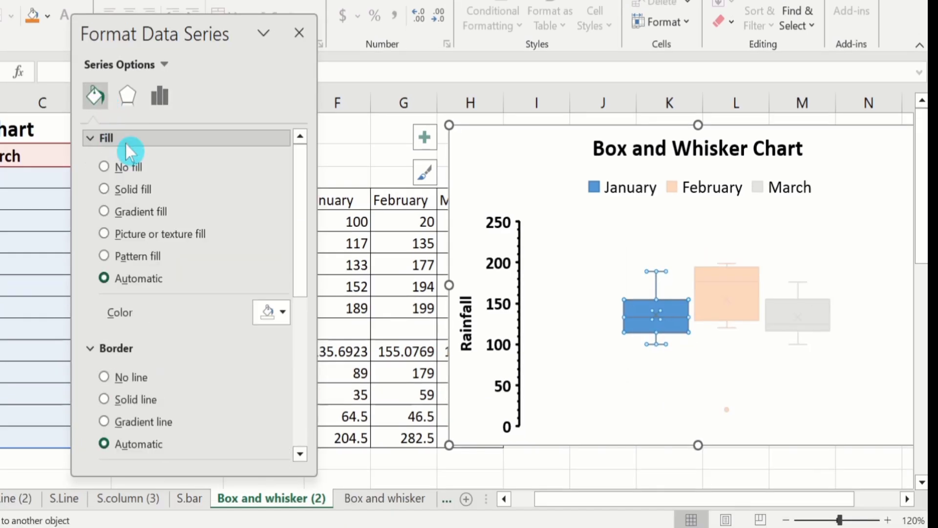
{"action": "left_click", "coordinate": [104, 189]}
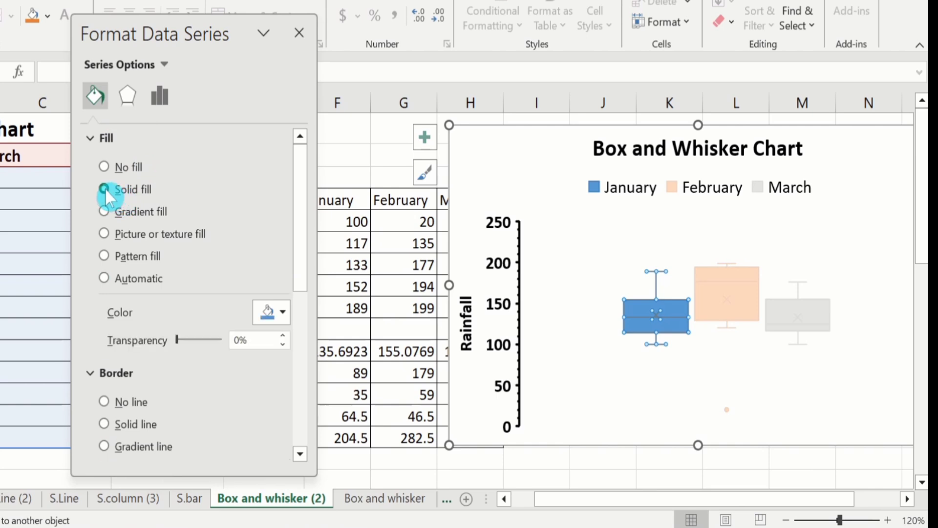
{"action": "left_click", "coordinate": [284, 311]}
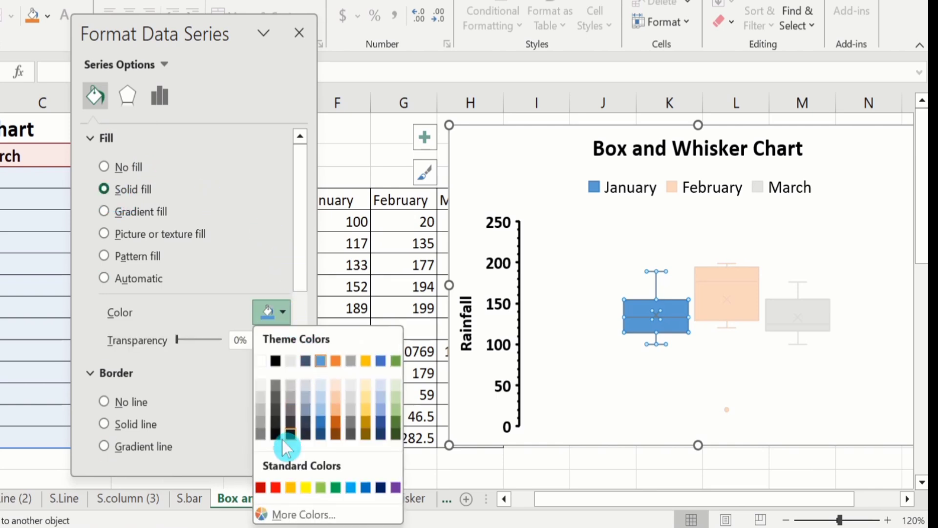
{"action": "left_click", "coordinate": [277, 487]}
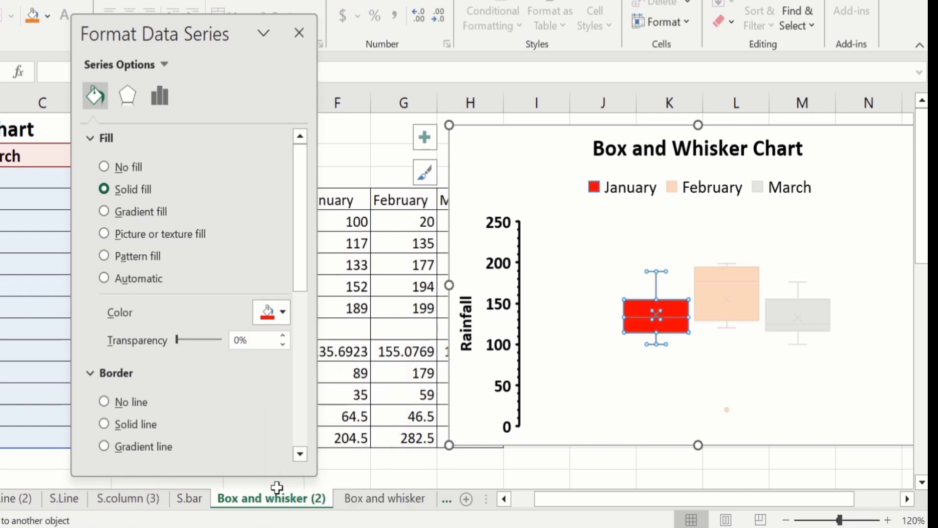
- Give the January box a solid black border with a width of 1.25 pt
{"action": "left_click_drag", "start_coordinate": [300, 258], "coordinate": [303, 317]}
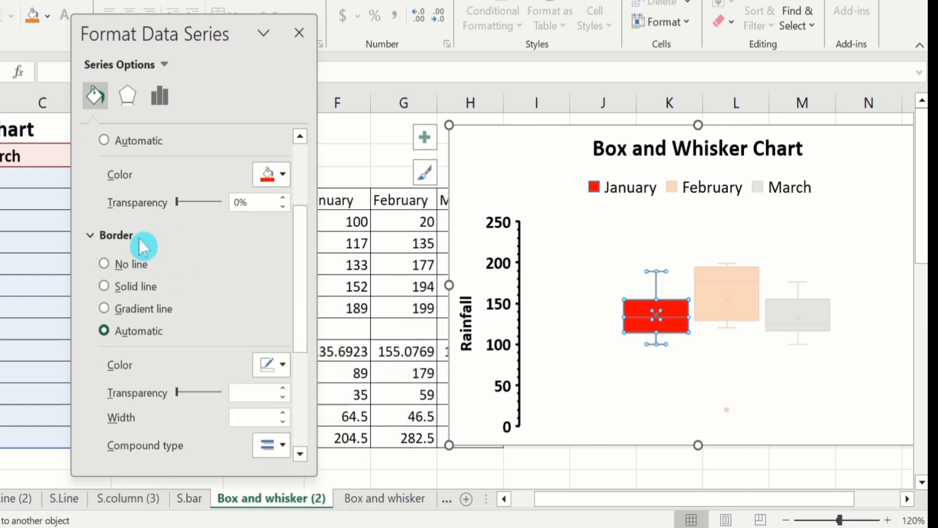
{"action": "left_click", "coordinate": [104, 286]}
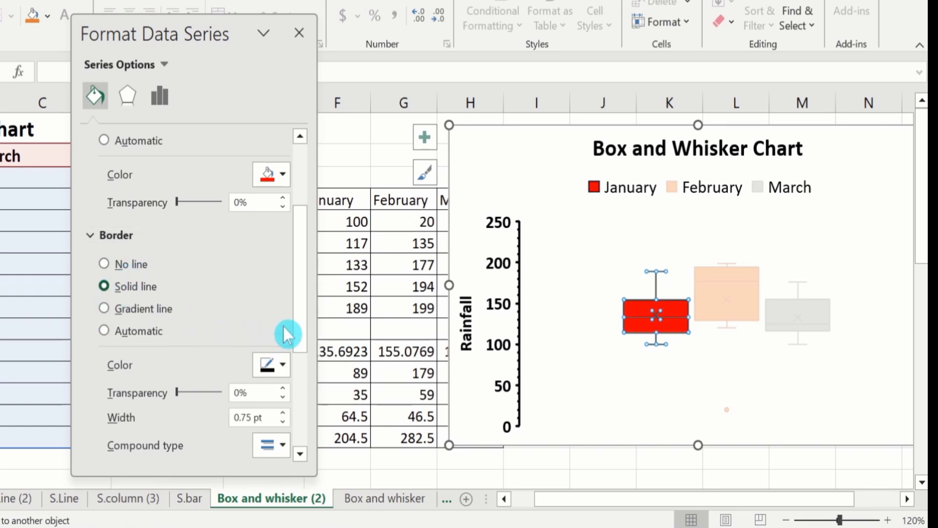
{"action": "left_click", "coordinate": [283, 367]}
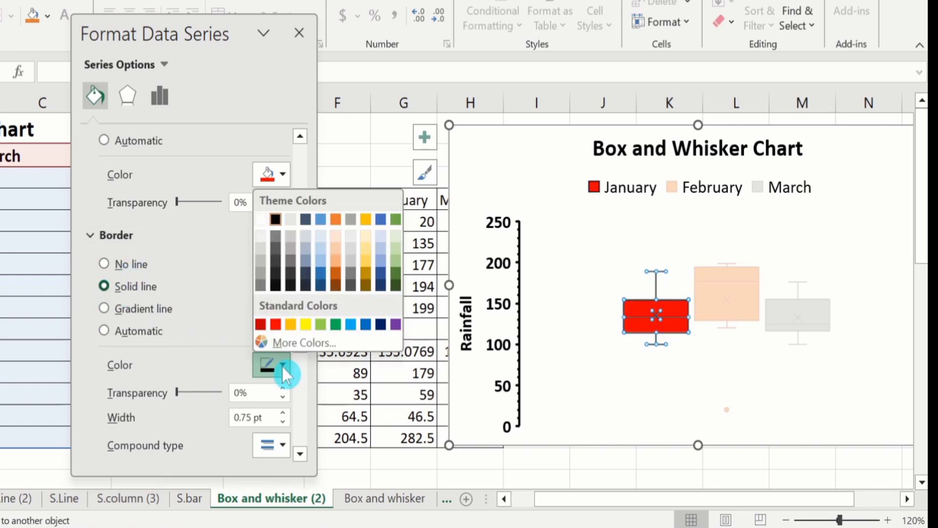
{"action": "left_click", "coordinate": [278, 219]}
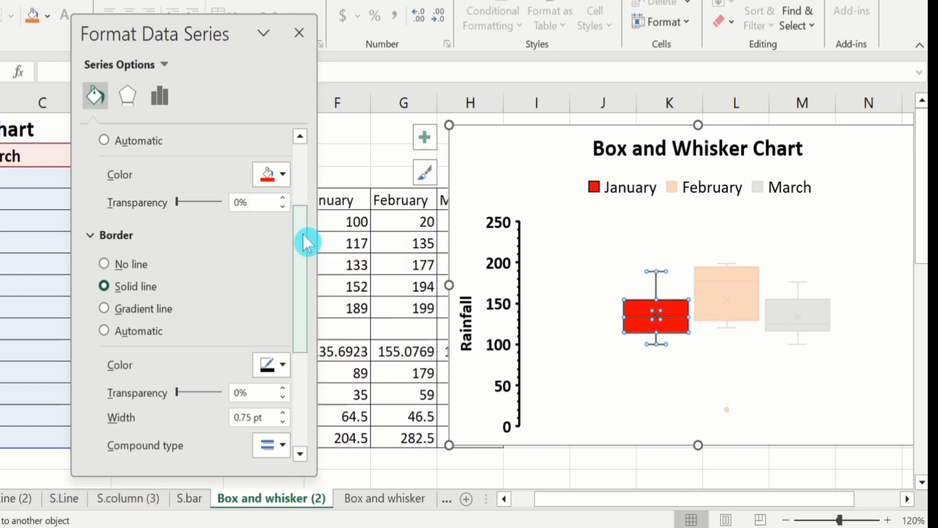
{"action": "scroll", "coordinate": [303, 244], "scroll_direction": "down", "scroll_amount": 1}
{"action": "scroll", "coordinate": [304, 256], "scroll_direction": "down", "scroll_amount": 3}
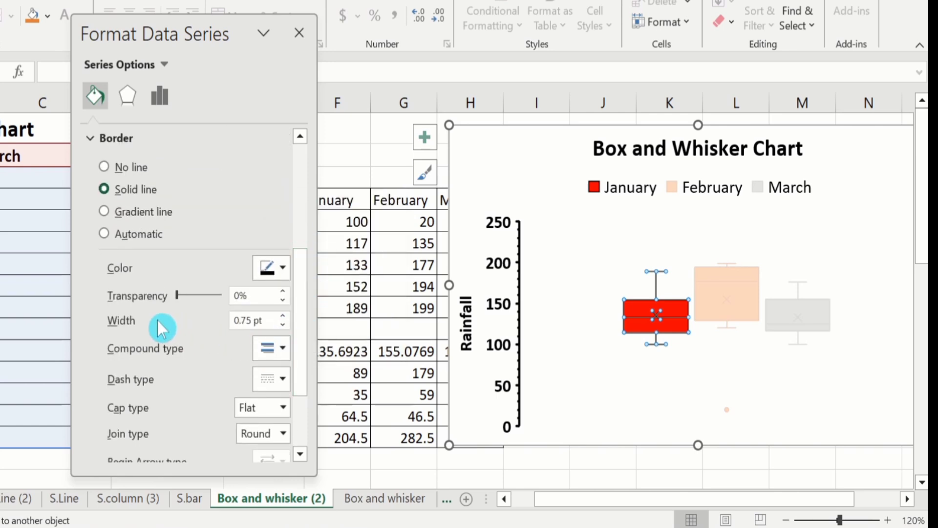
{"action": "left_click", "coordinate": [284, 316]}
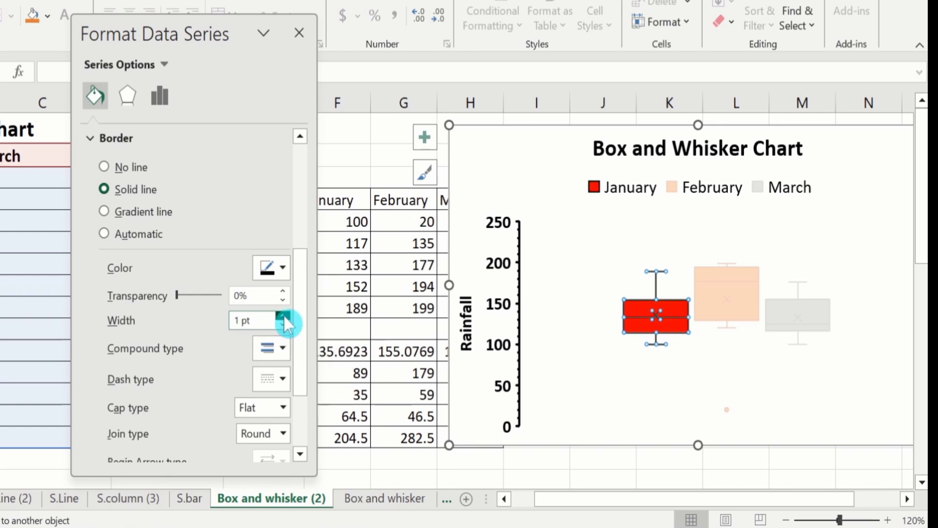
{"action": "left_click", "coordinate": [283, 316]}
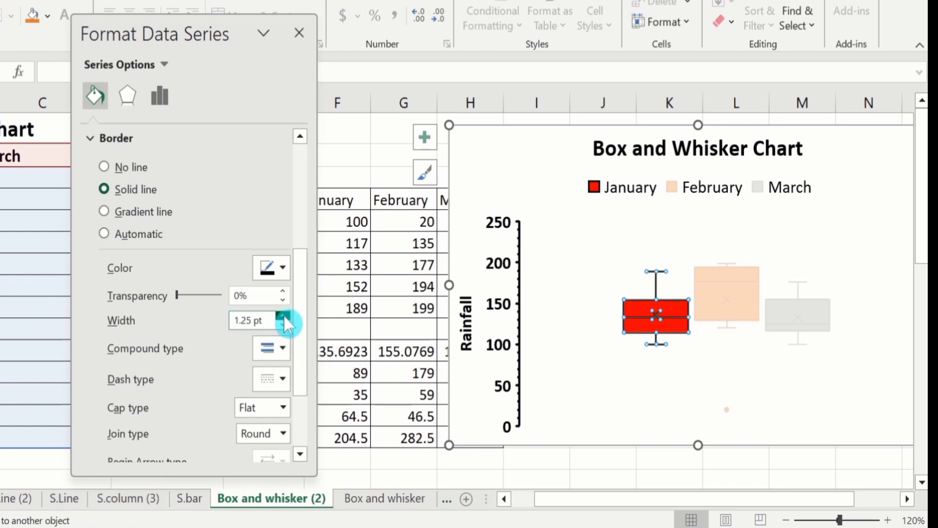
- Give the February box in the chart a solid green fill
{"action": "left_click", "coordinate": [721, 294]}
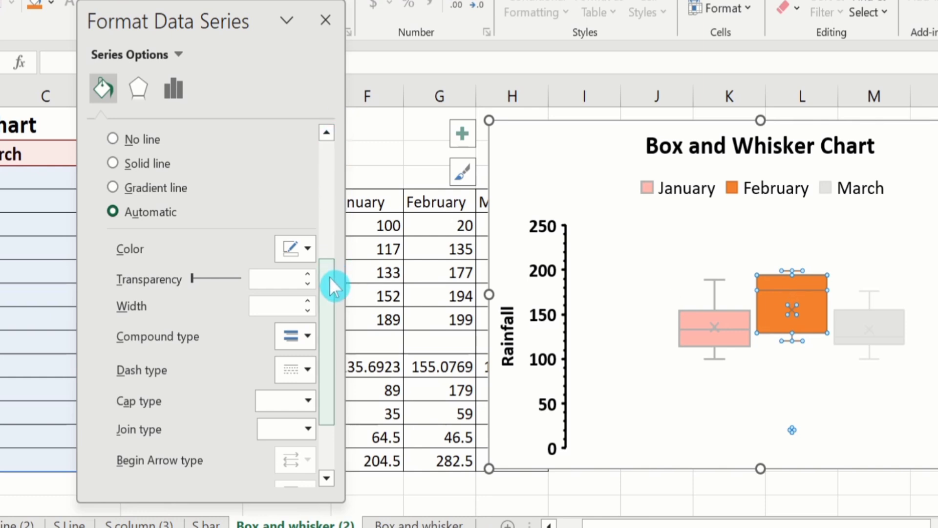
{"action": "left_click_drag", "start_coordinate": [329, 277], "coordinate": [335, 148]}
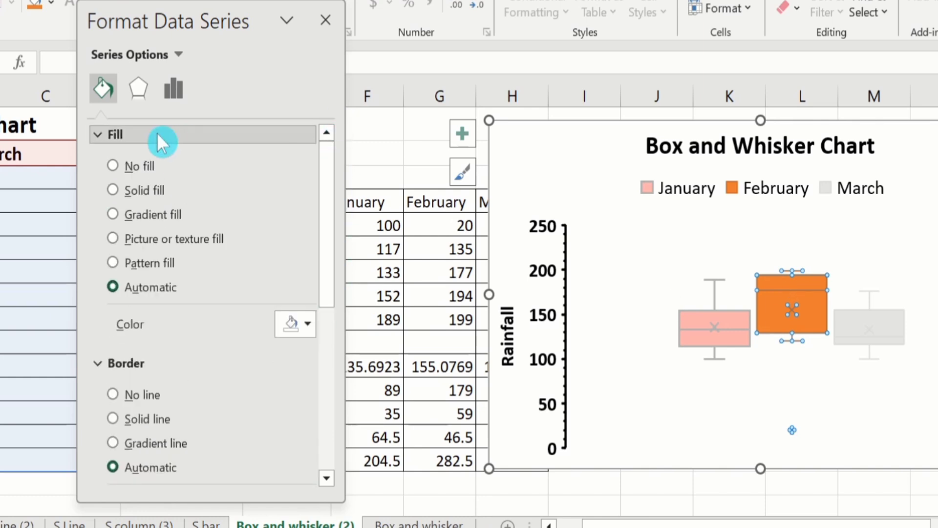
{"action": "left_click", "coordinate": [113, 190]}
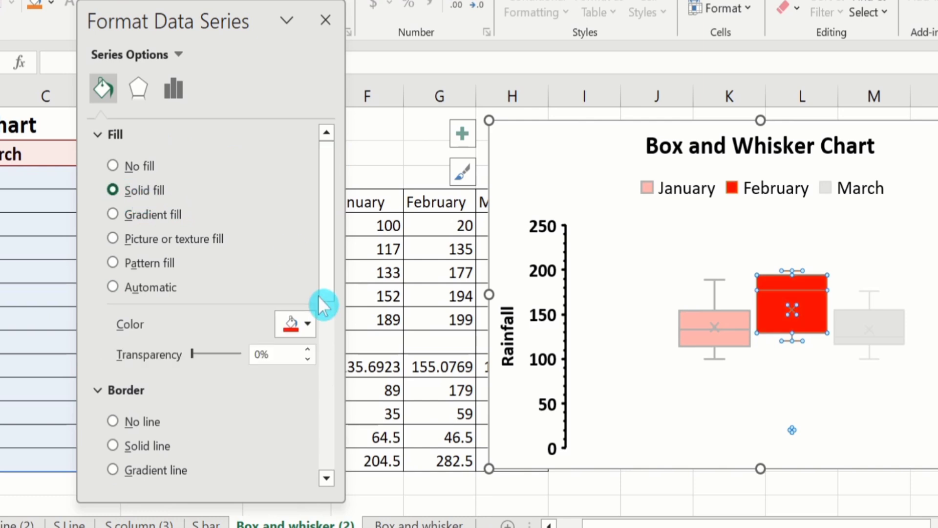
{"action": "left_click", "coordinate": [308, 323]}
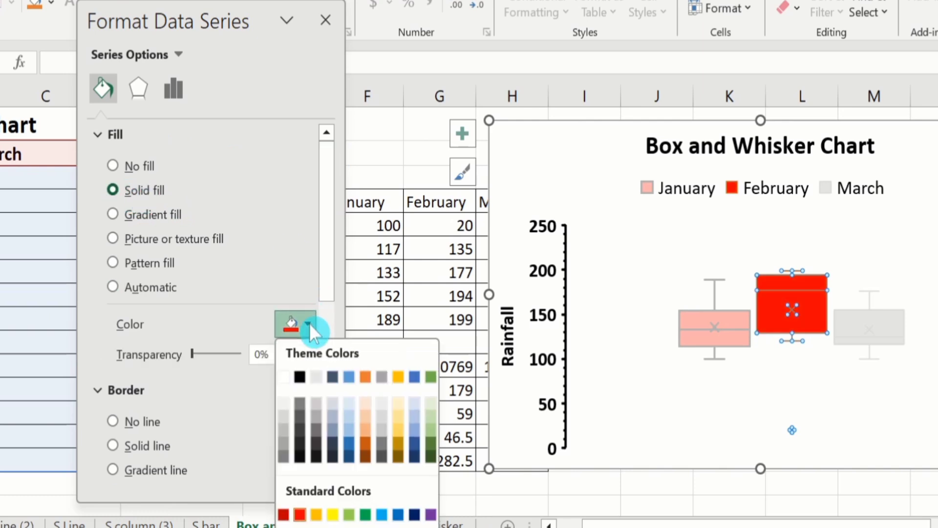
{"action": "left_click", "coordinate": [365, 514]}
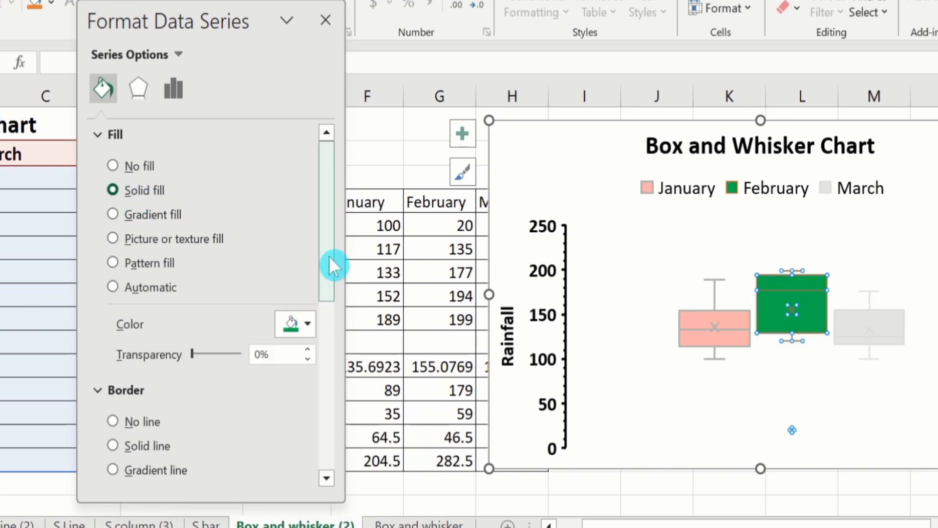
- Give the February box a solid black border and make the line thicker
{"action": "left_click_drag", "start_coordinate": [329, 256], "coordinate": [327, 346]}
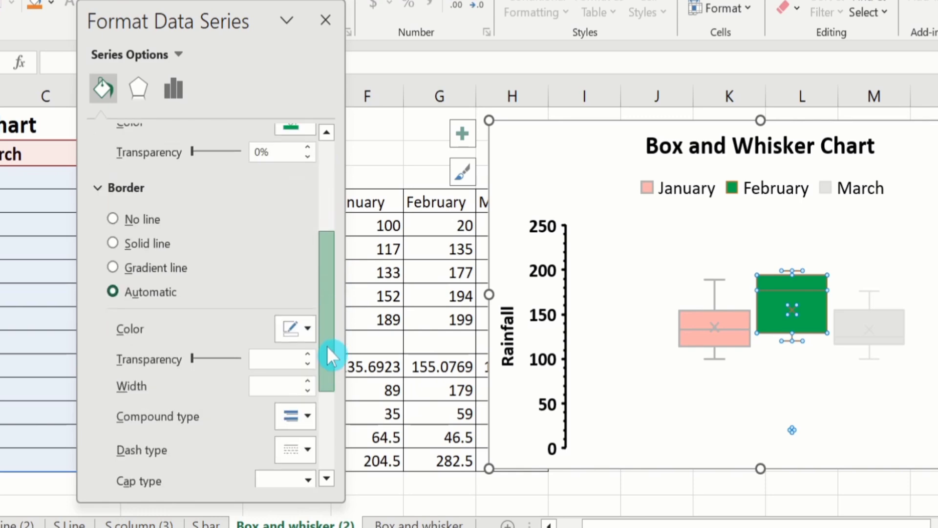
{"action": "left_click", "coordinate": [114, 242]}
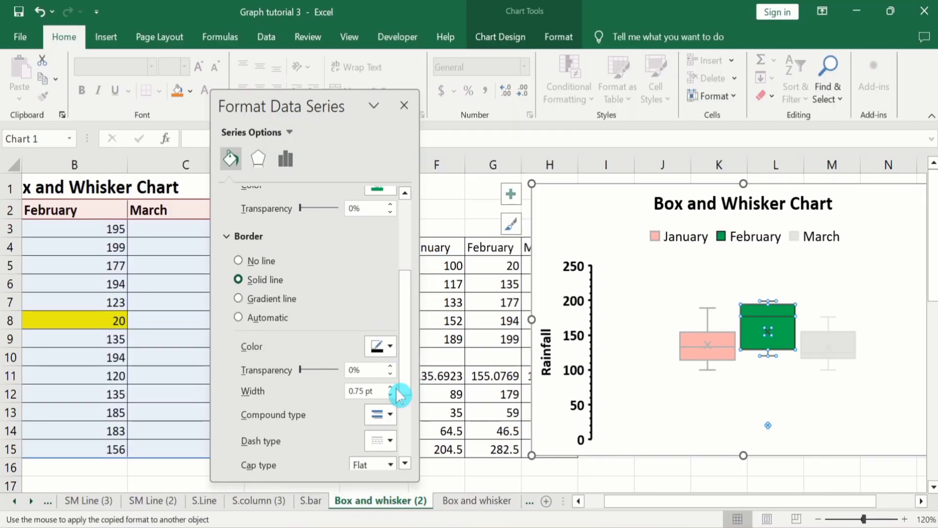
{"action": "left_click", "coordinate": [391, 386]}
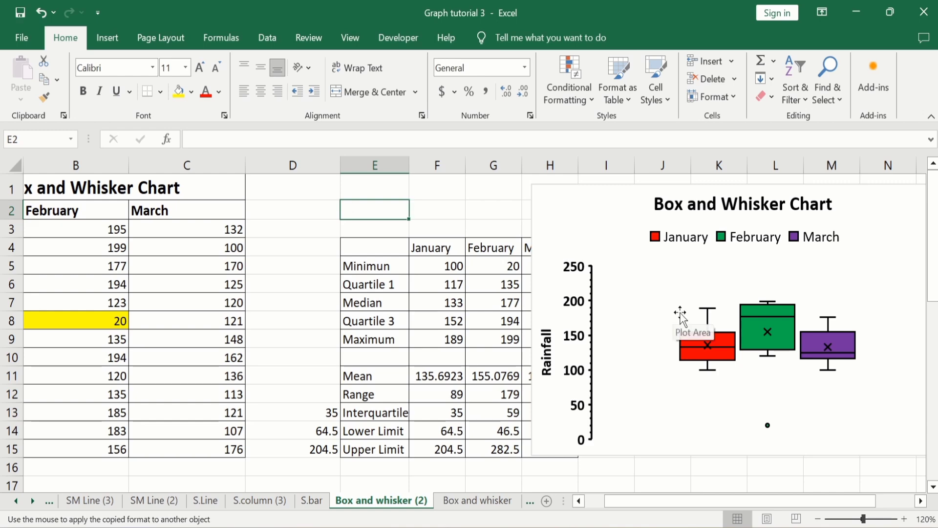
- Set the gap width of the January data series to 70%
{"action": "left_click", "coordinate": [689, 338]}
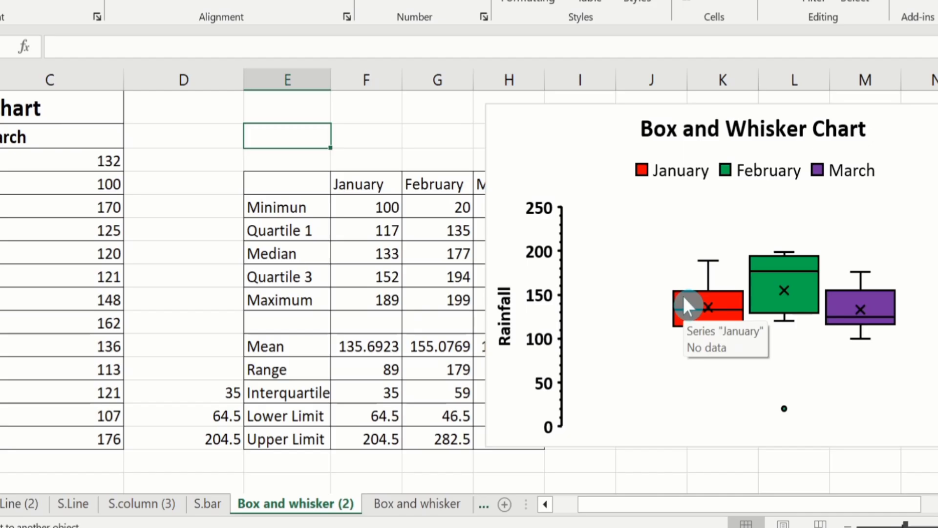
{"action": "left_click", "coordinate": [686, 305]}
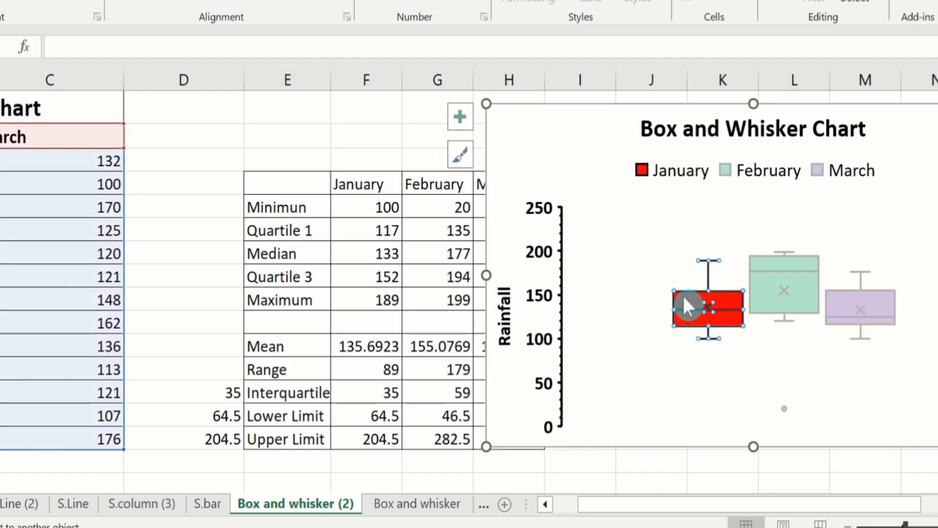
{"action": "right_click", "coordinate": [684, 296]}
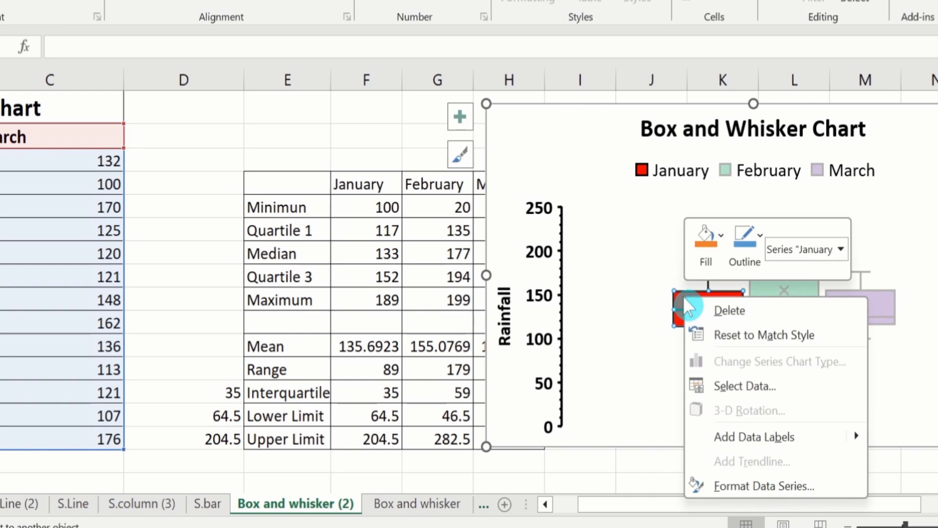
{"action": "left_click", "coordinate": [732, 485]}
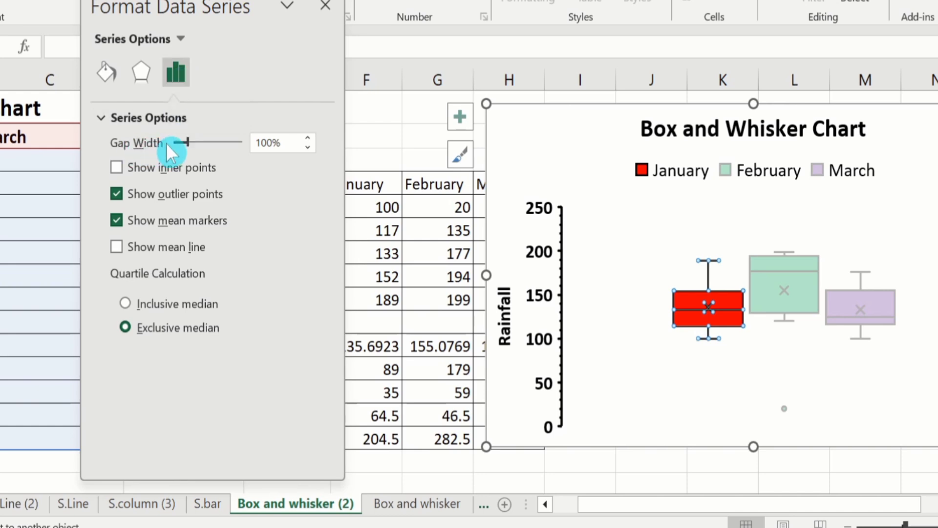
{"action": "left_click", "coordinate": [269, 147]}
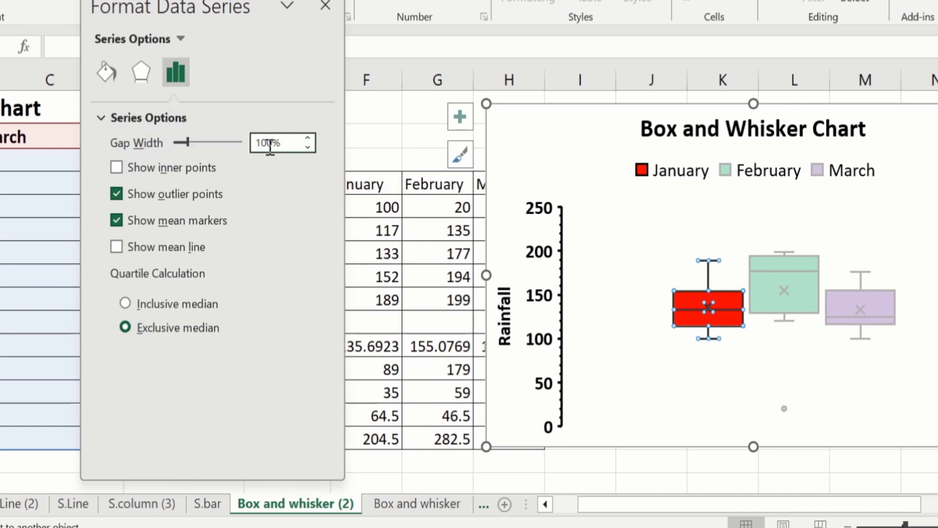
{"action": "key", "text": "BackSpace"}
{"action": "key", "text": "BackSpace"}
{"action": "type", "text": "7"}
{"action": "key", "text": "Return"}
{"action": "left_click", "coordinate": [384, 138]}
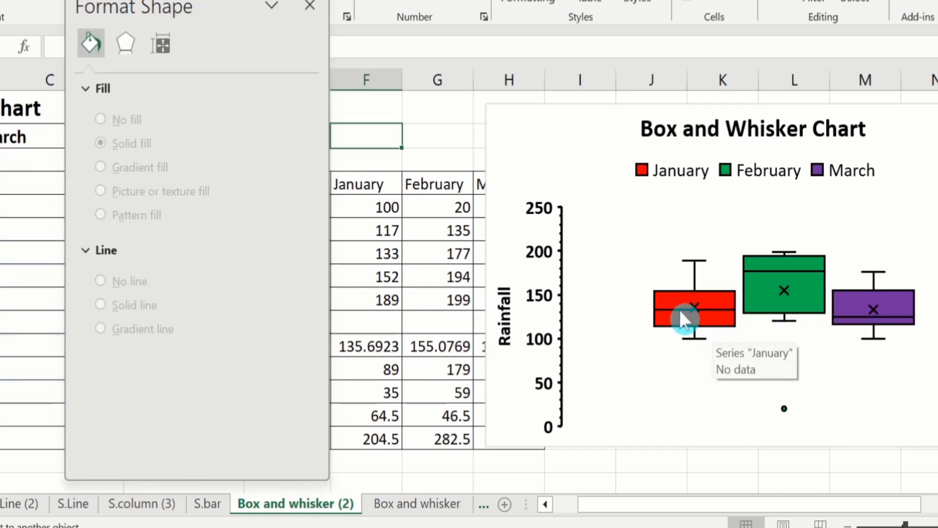
- Show inner points for the January series and try the mean line option on and off
{"action": "left_click", "coordinate": [665, 299]}
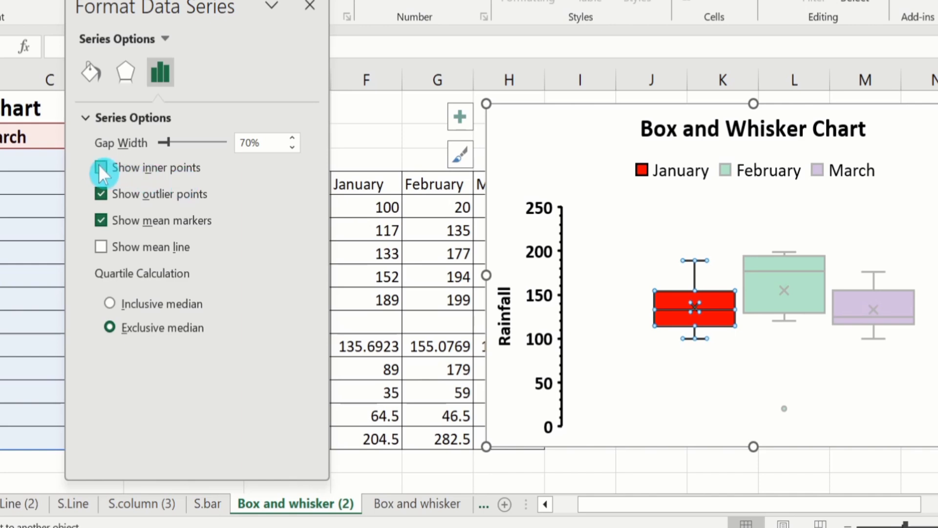
{"action": "left_click", "coordinate": [101, 168]}
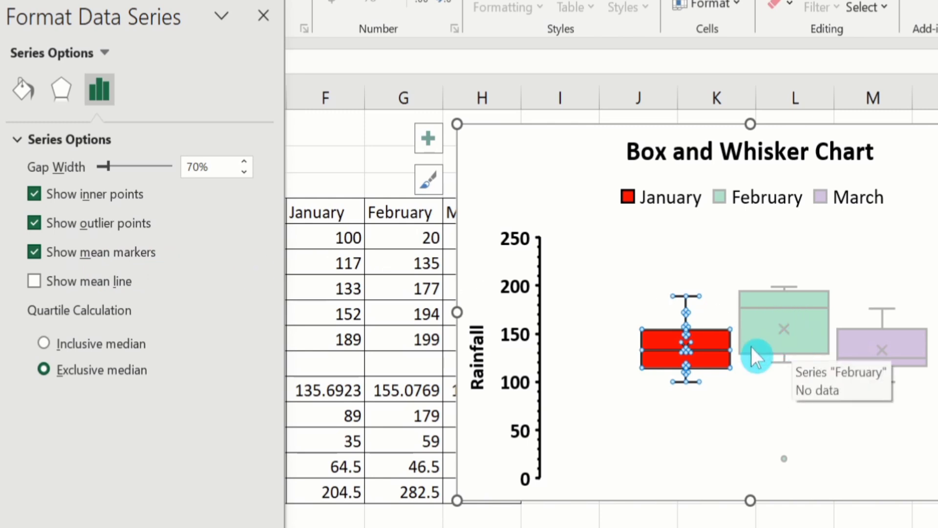
{"action": "left_click", "coordinate": [34, 281]}
{"action": "left_click", "coordinate": [33, 282]}
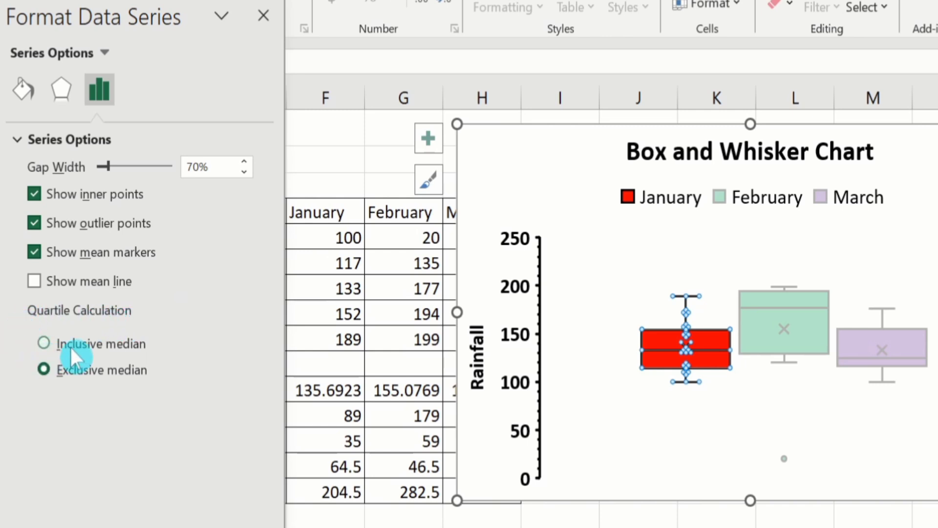
- Set the January series' quartile calculation to inclusive median and close the formatting options
{"action": "left_click", "coordinate": [48, 339]}
{"action": "left_click", "coordinate": [263, 18]}
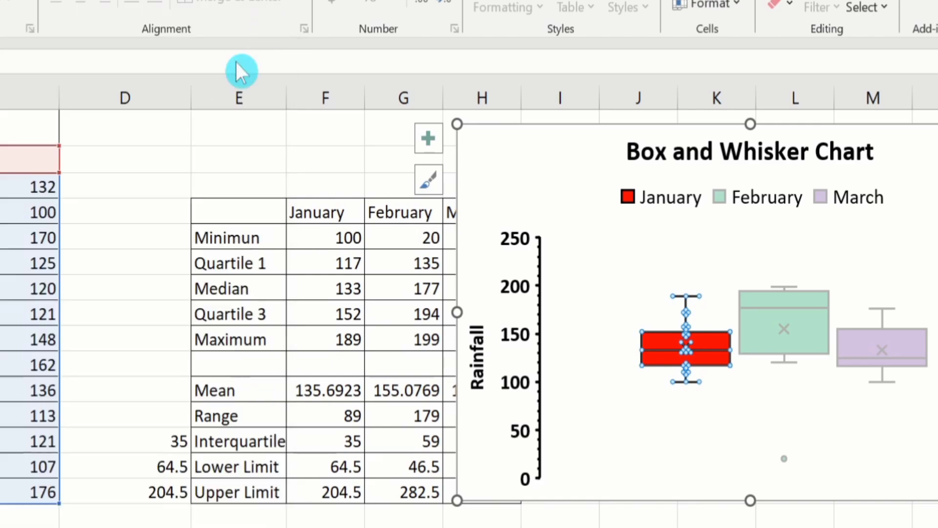
{"action": "left_click", "coordinate": [125, 214]}
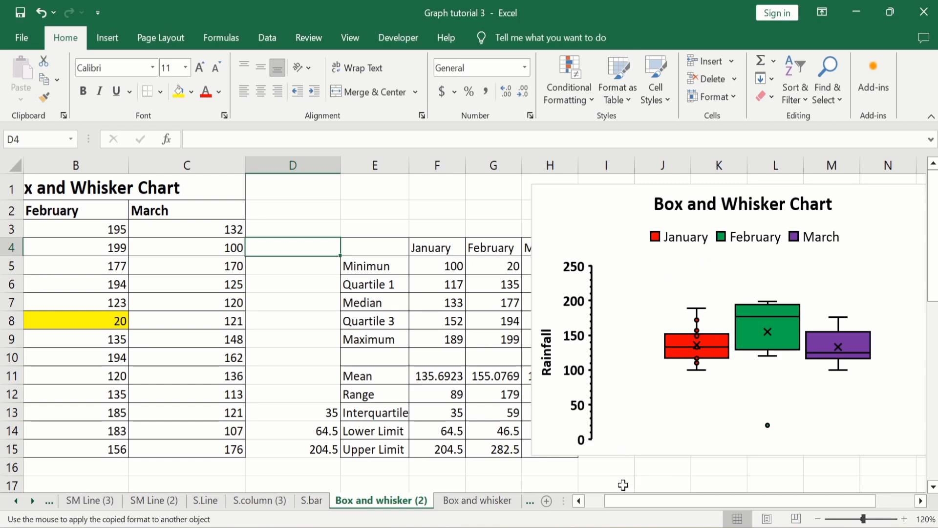
- Move the existing box and whisker chart further away from the stacked data in columns P and Q, ending over columns E to L
{"action": "left_click_drag", "start_coordinate": [626, 503], "coordinate": [667, 505]}
{"action": "left_click", "coordinate": [680, 197]}
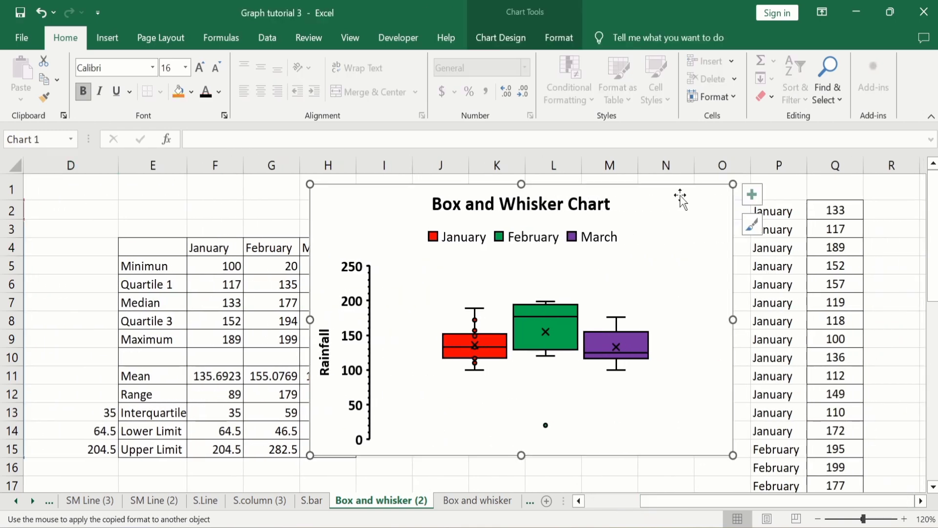
{"action": "left_click_drag", "start_coordinate": [679, 195], "coordinate": [542, 192]}
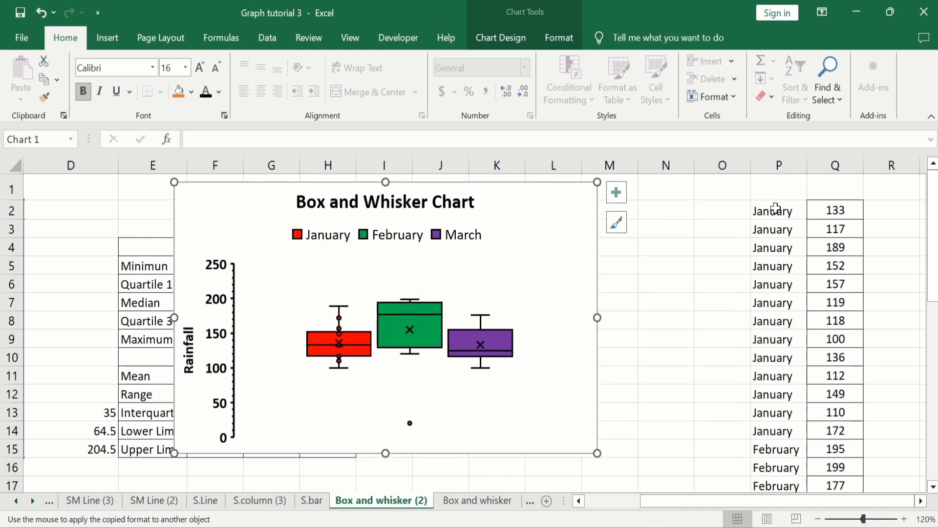
- Insert a second box and whisker chart from the stacked month and rainfall data in P2:Q40
{"action": "left_click_drag", "start_coordinate": [931, 253], "coordinate": [932, 215]}
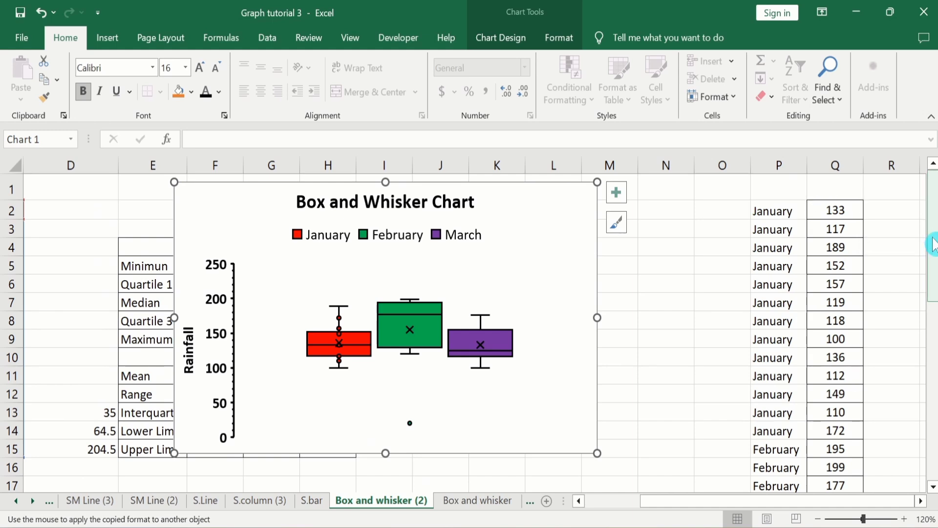
{"action": "left_click_drag", "start_coordinate": [931, 245], "coordinate": [925, 464]}
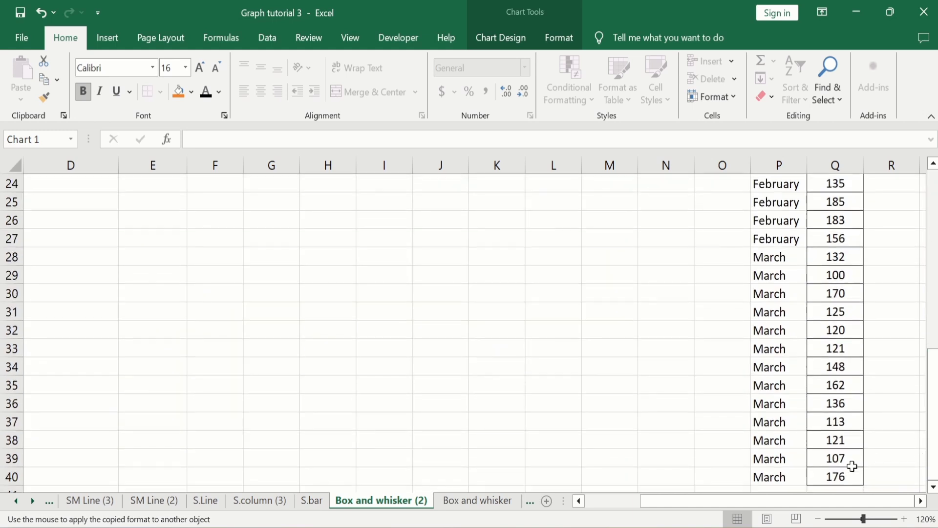
{"action": "left_click_drag", "start_coordinate": [847, 475], "coordinate": [777, 216]}
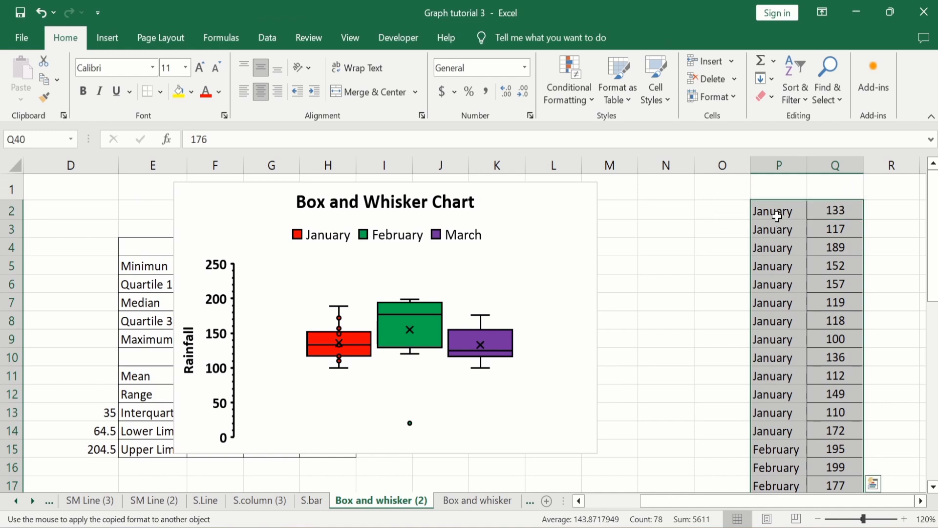
{"action": "left_click", "coordinate": [107, 43]}
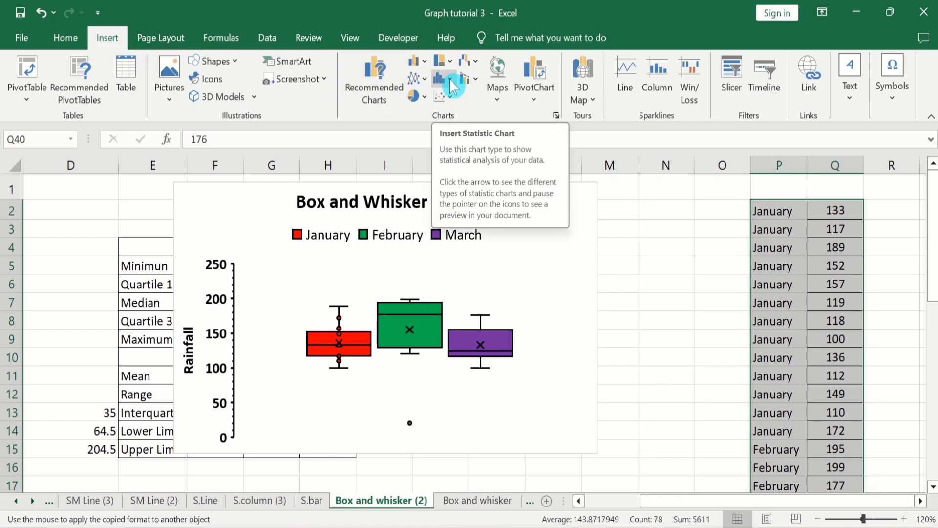
{"action": "left_click", "coordinate": [451, 80]}
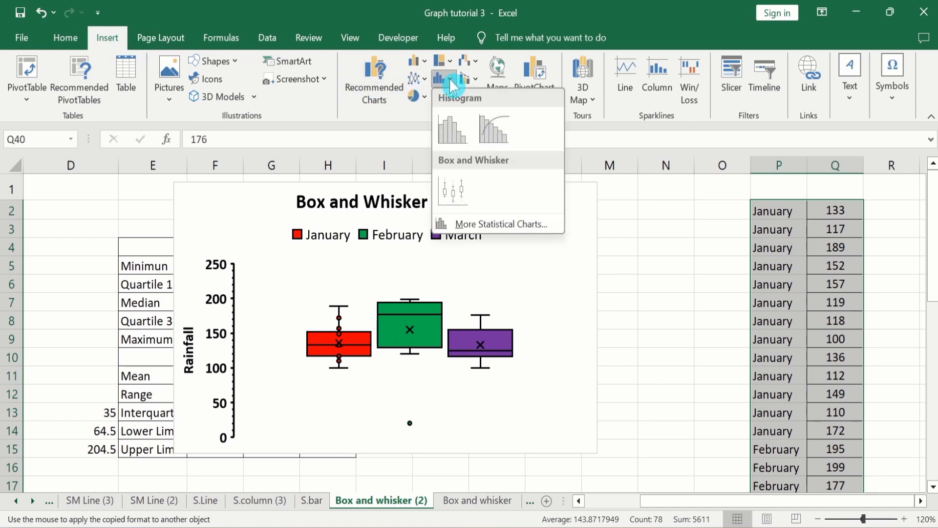
{"action": "left_click", "coordinate": [459, 193]}
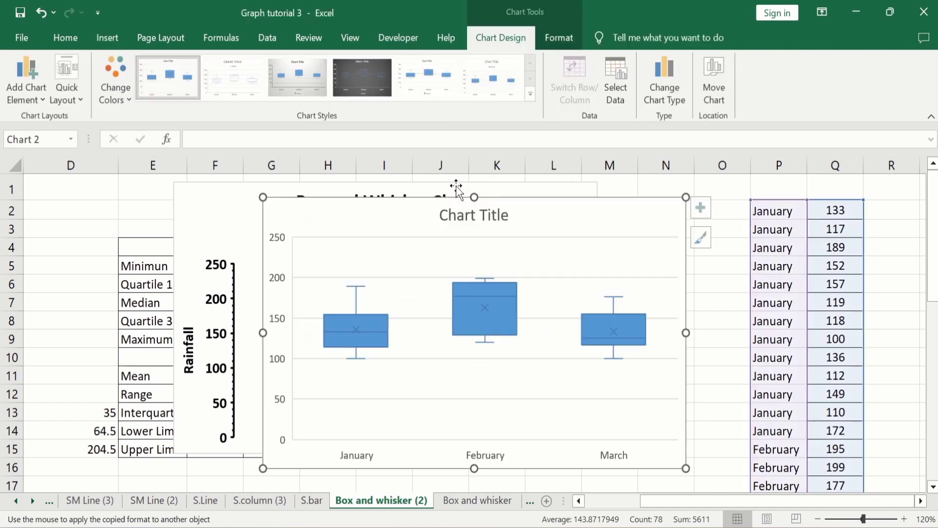